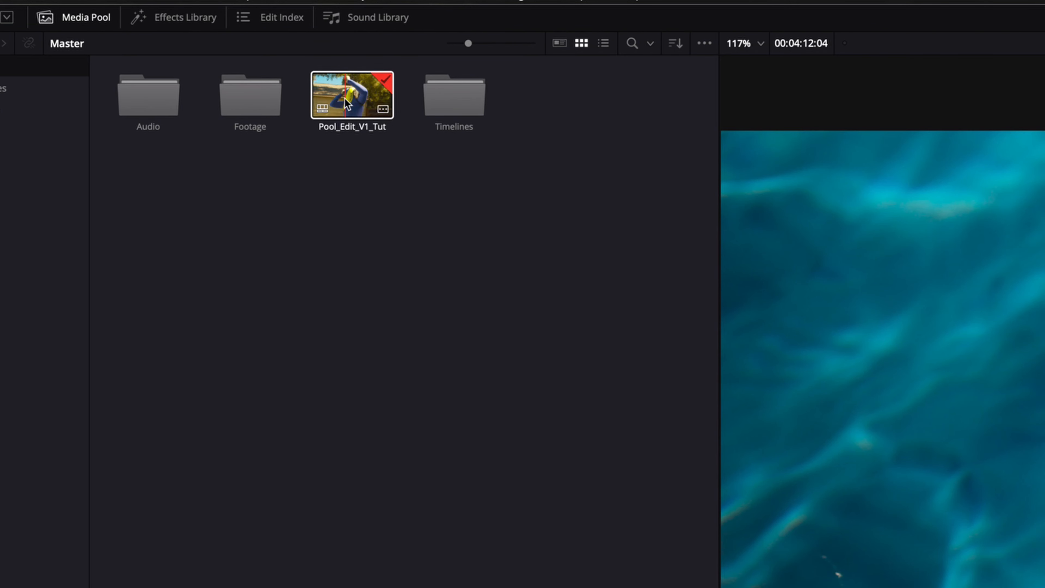
Duplicate the Pool_Edit_V1_Tut timeline in the Master bin
click(353, 96)
right_click(354, 96)
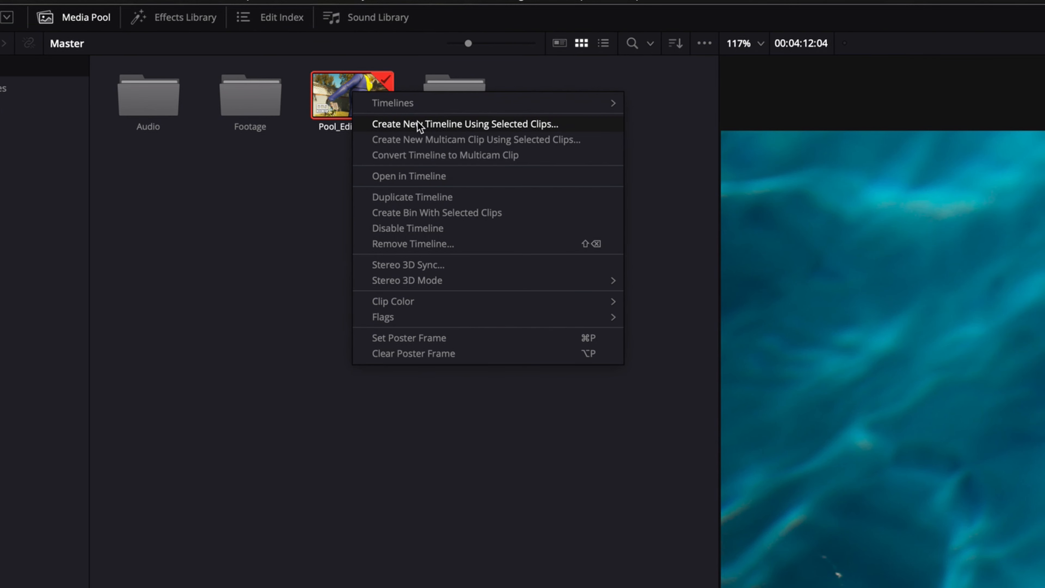
click(427, 196)
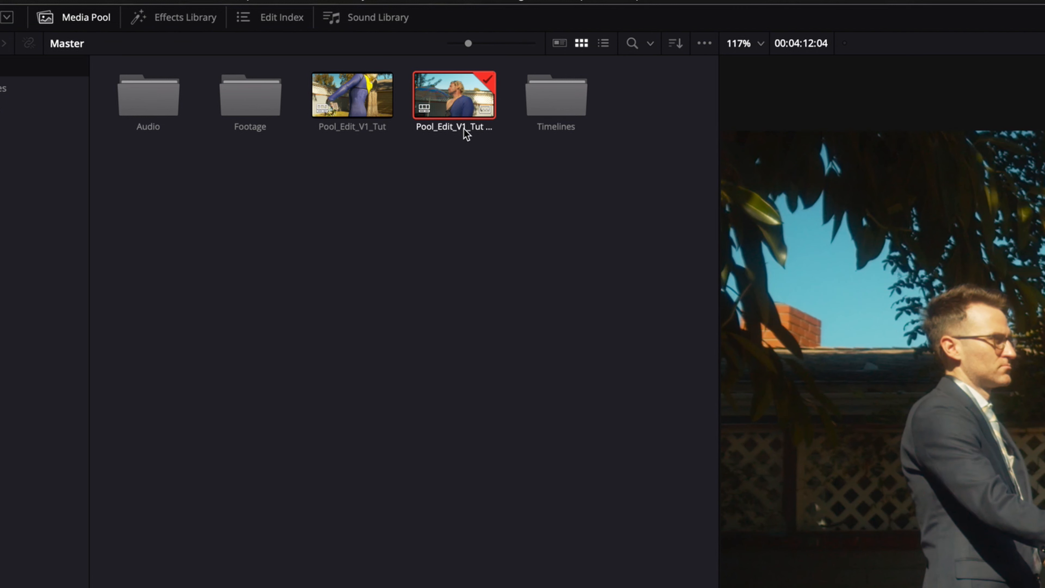
Rename the duplicated timeline as Pool_Edit_V1_Tut For Colorist
click(461, 131)
click(444, 131)
key(BackSpace)
key(BackSpace)
key(BackSpace)
key(BackSpace)
key(BackSpace)
text(For Colorist)
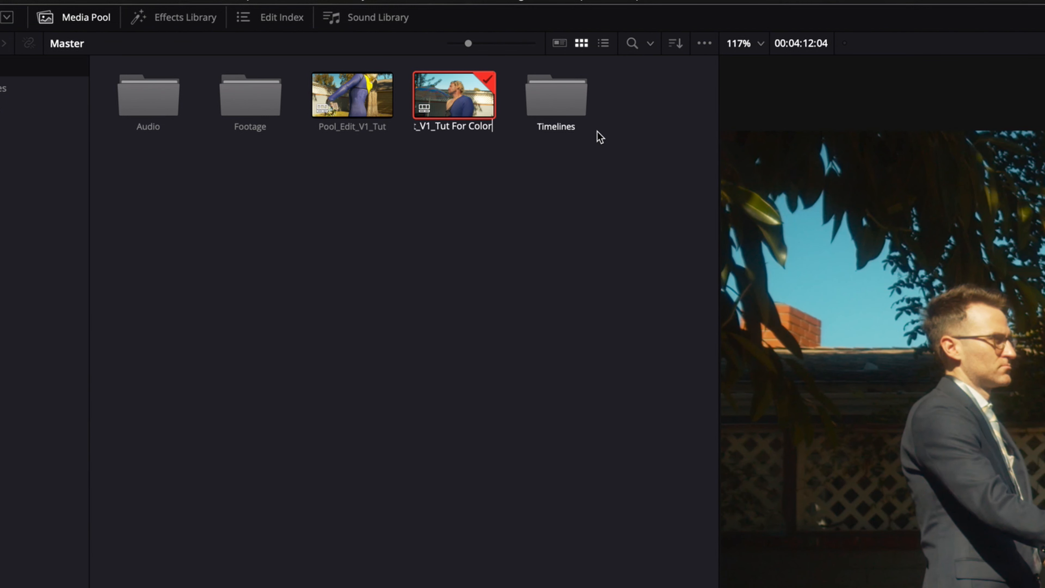
key(Return)
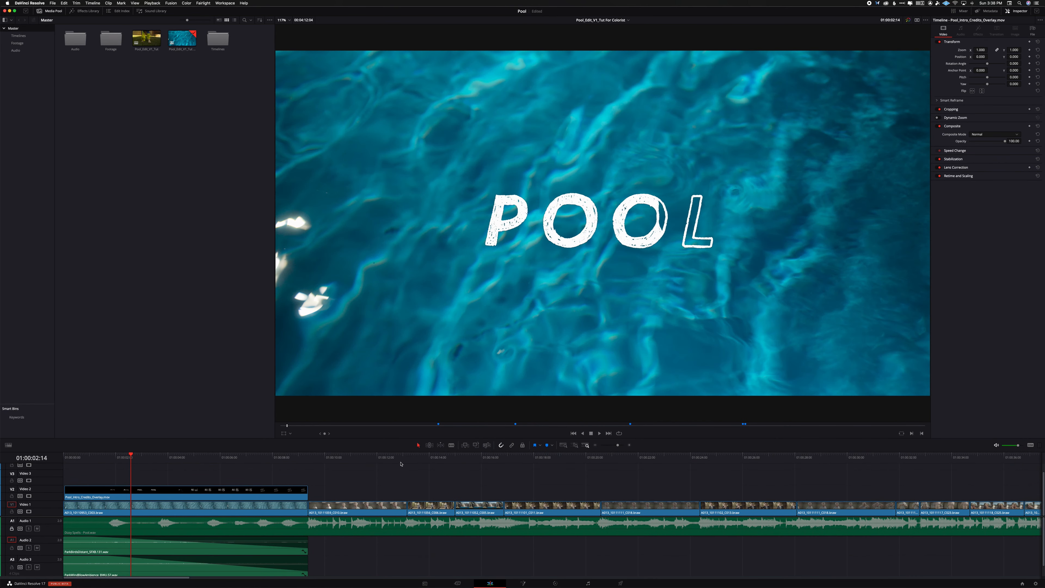
Move the two pairs of stacked clips near the end of the timeline down into the gaps on Video 1
key(ctrl+minus)
key(ctrl+minus)
key(ctrl+minus)
key(ctrl+minus)
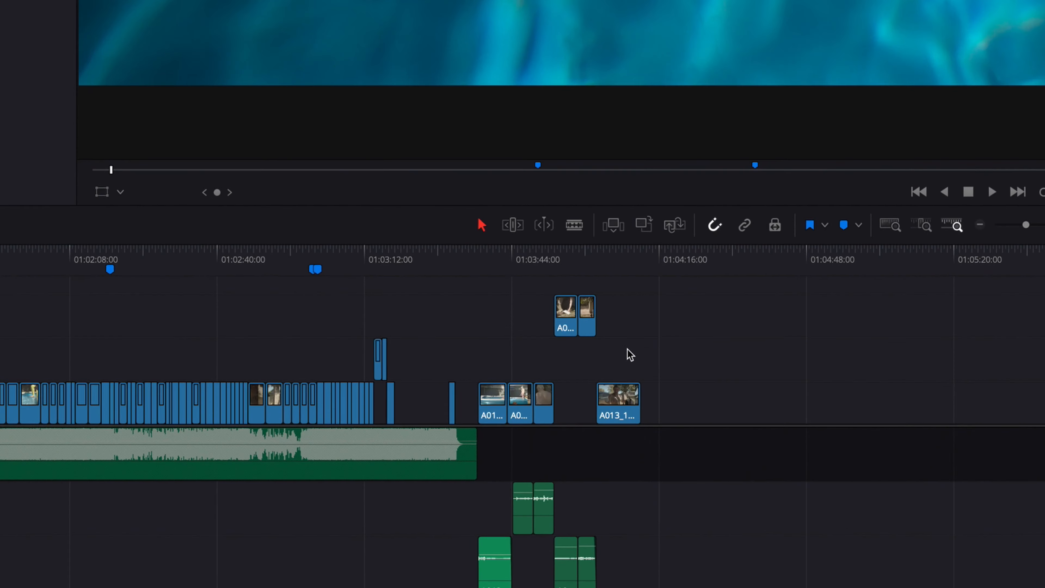
drag(470, 489, 436, 477)
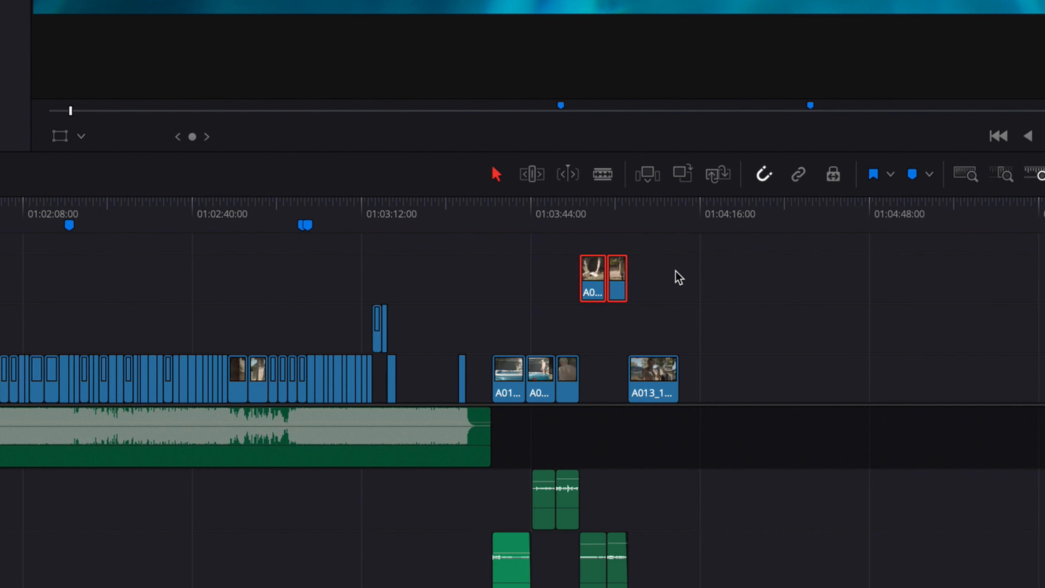
drag(592, 289, 593, 359)
drag(379, 329, 380, 366)
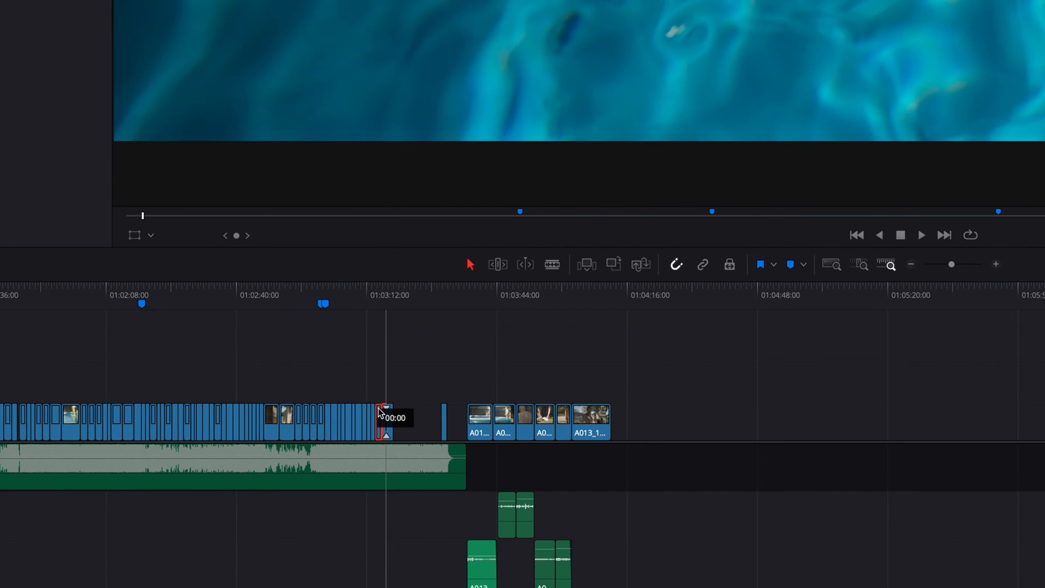
drag(378, 408, 379, 408)
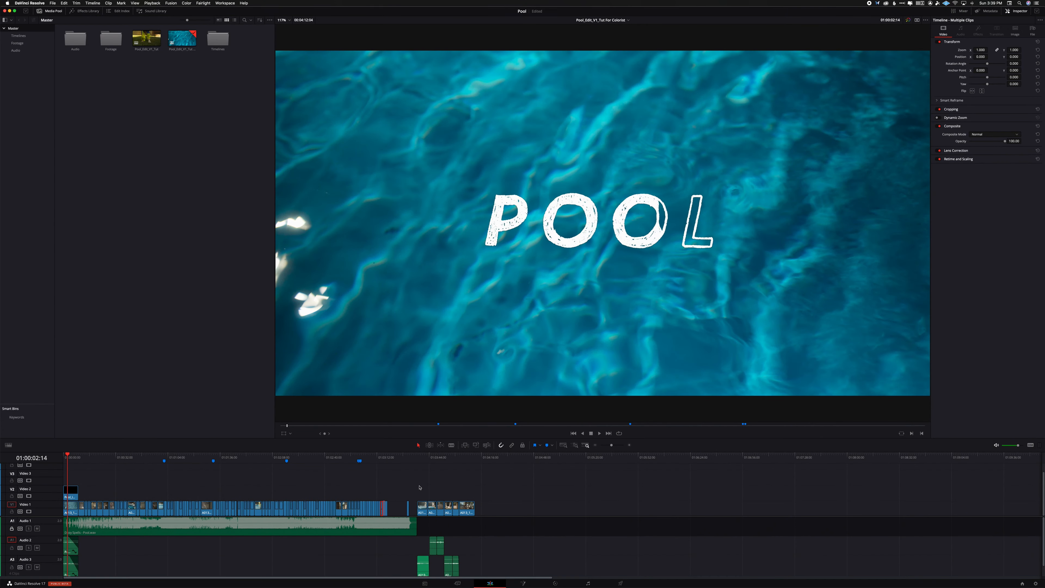
click(434, 358)
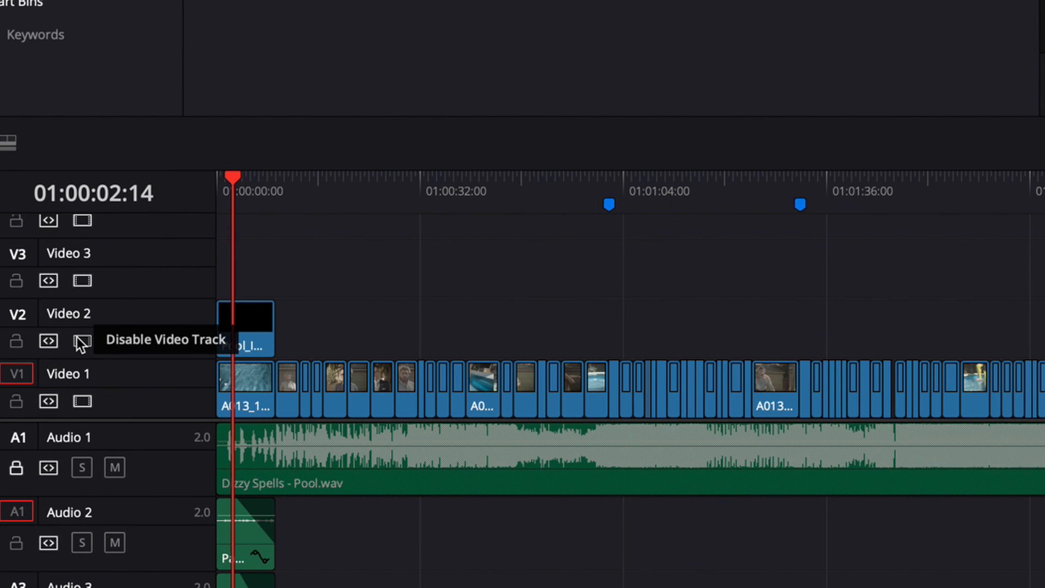
Disable the Video 2 track that holds the intro credits overlay
click(82, 342)
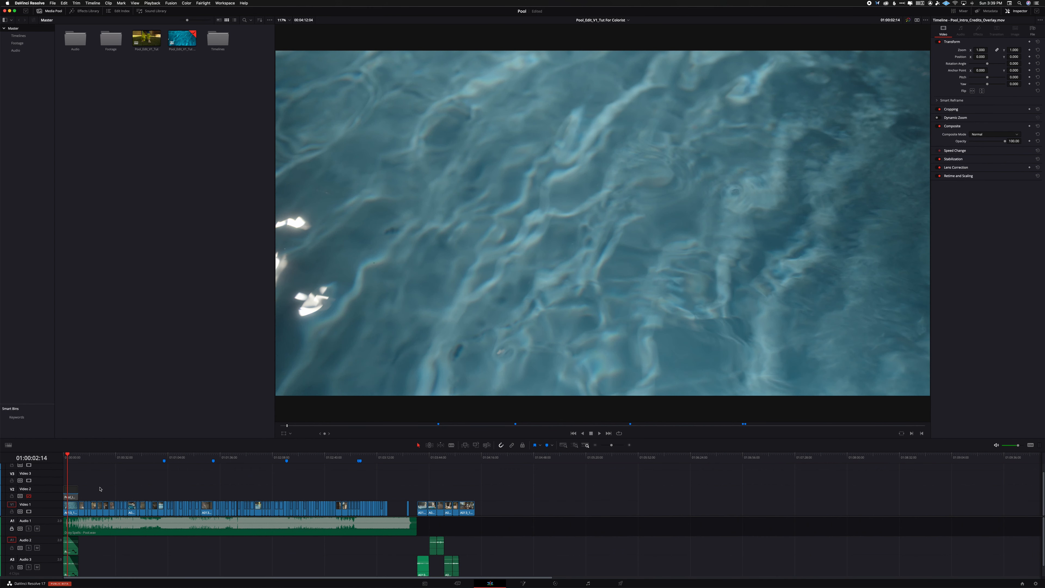
key(super+equal)
key(super+equal)
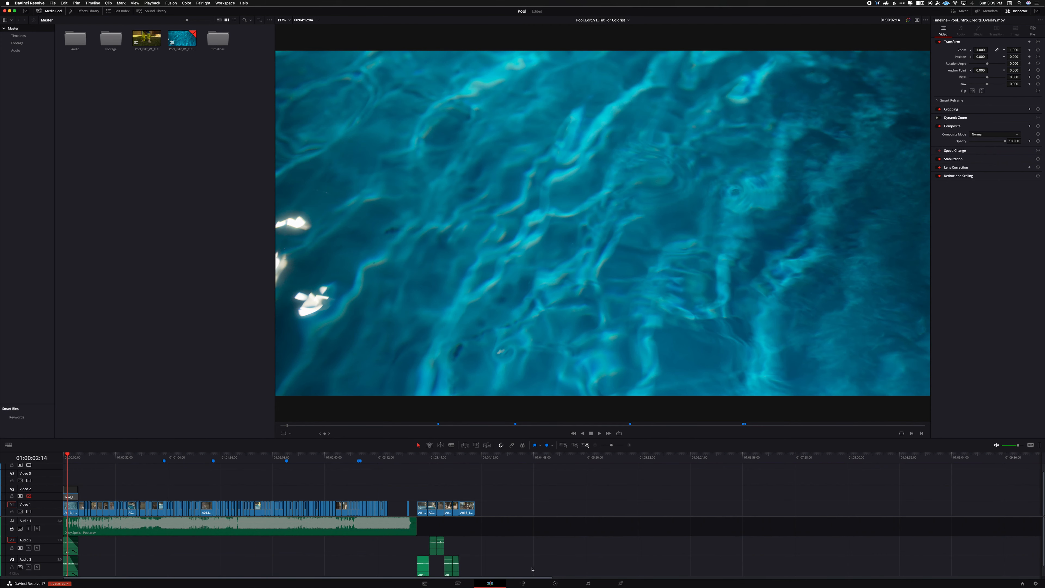
Disable both timeline-level grading nodes on the Color page and return to the Edit page
click(548, 583)
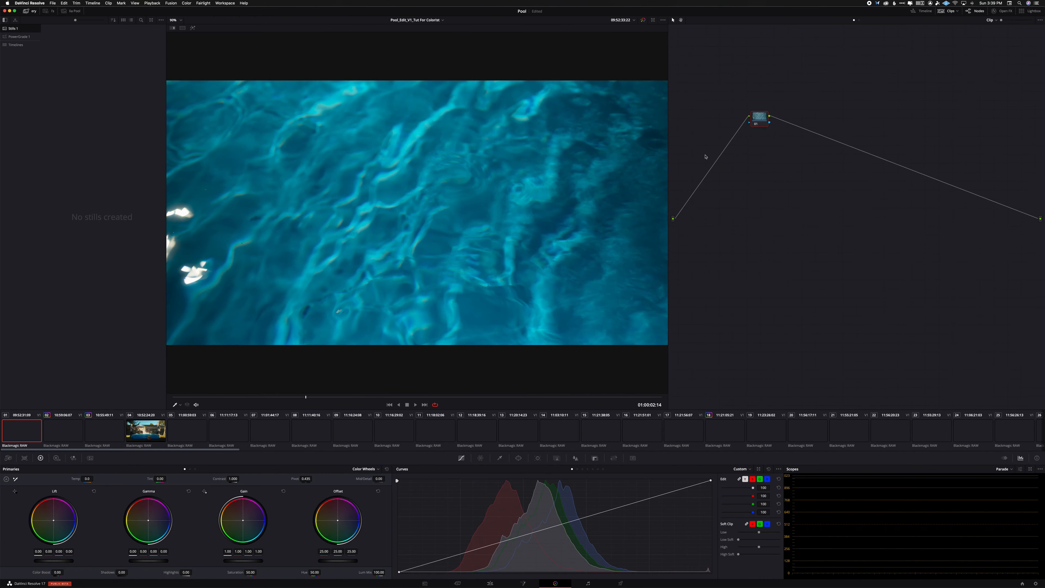
click(859, 20)
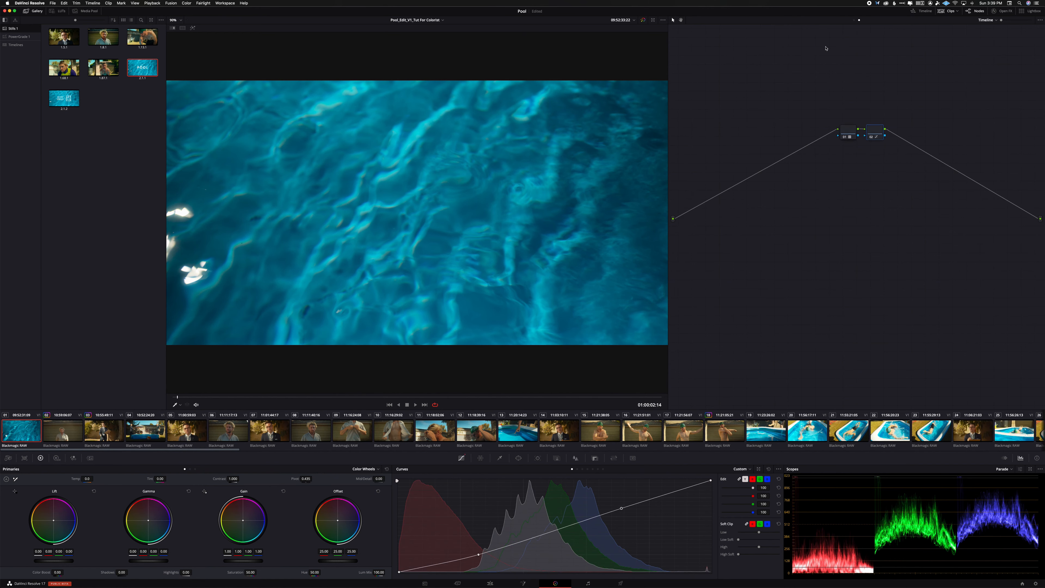
drag(889, 162, 829, 119)
key(super+d)
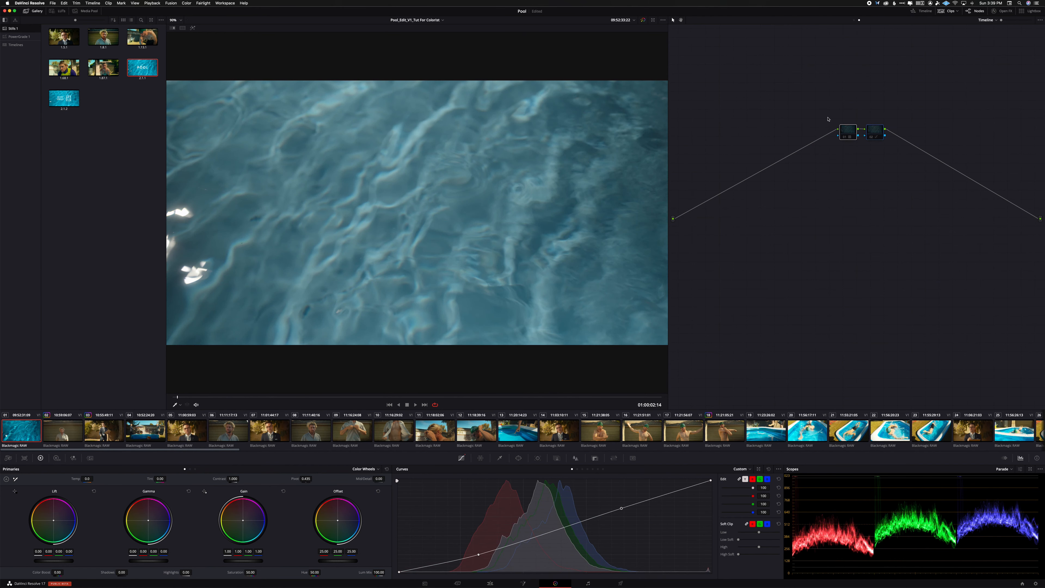
click(490, 584)
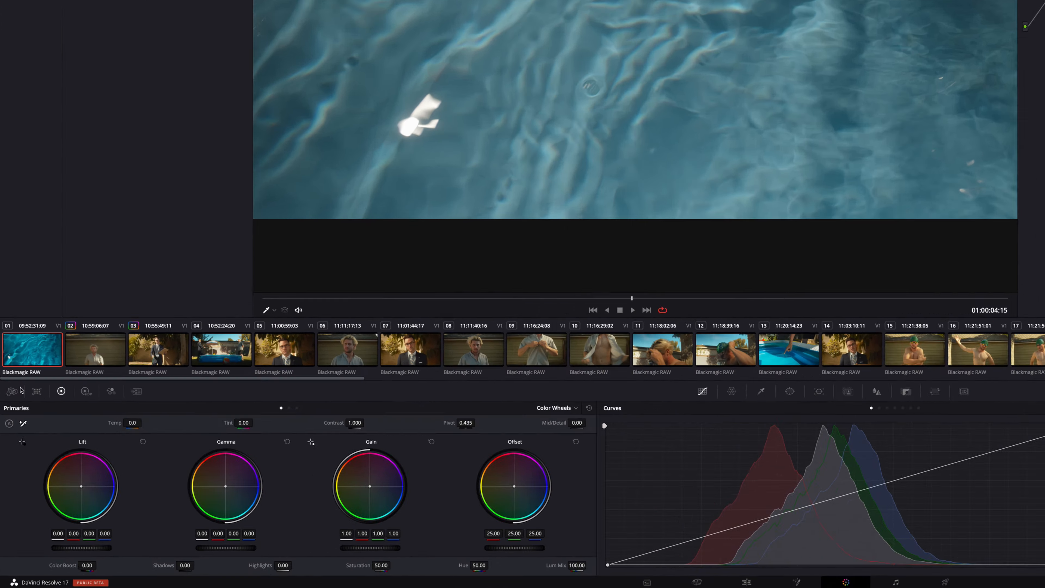
Set the first clip's Camera Raw decoding to use Clip settings
click(9, 458)
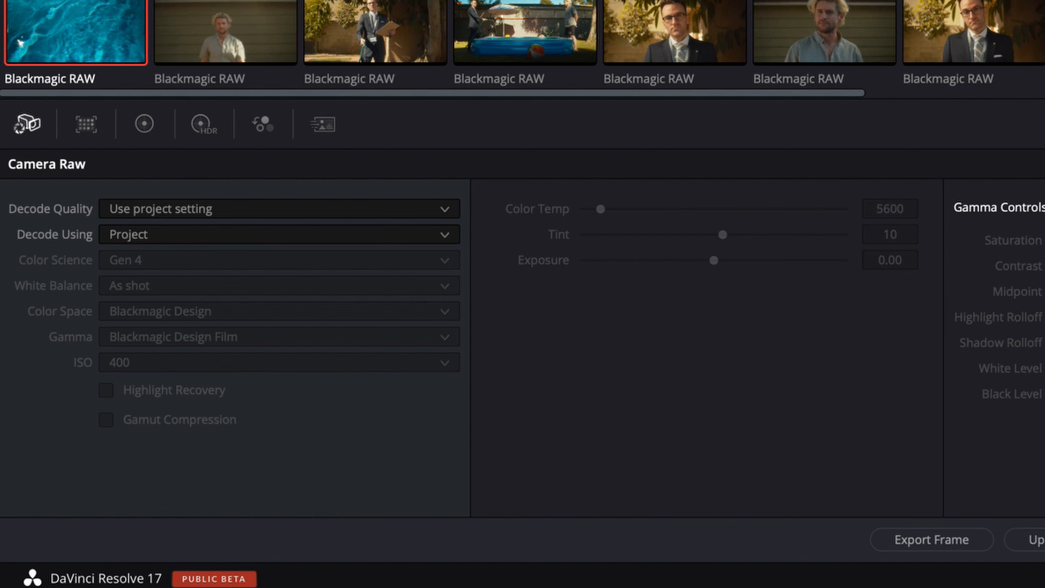
click(427, 238)
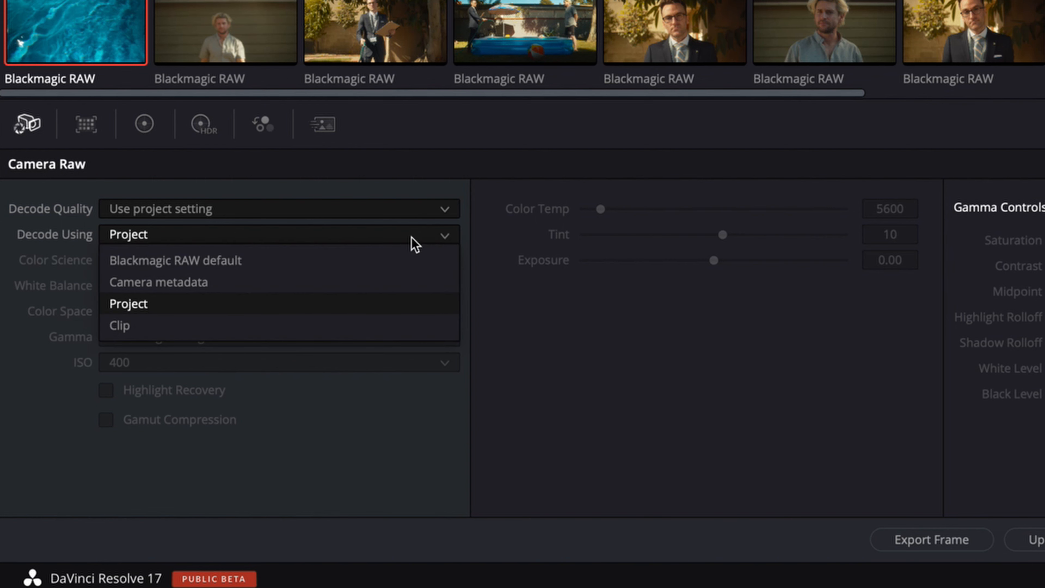
click(214, 326)
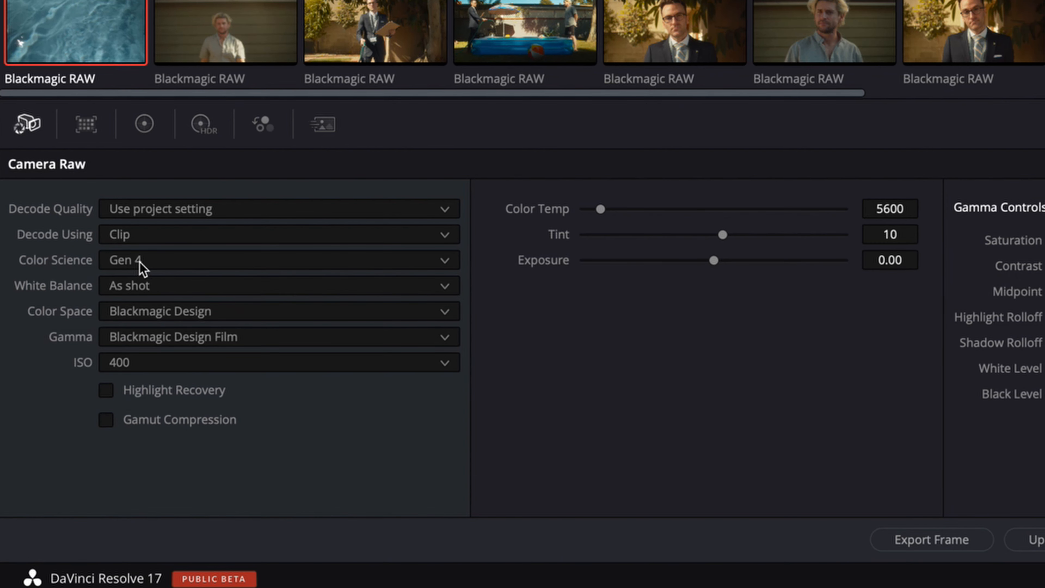
Configure the clip's raw decoding with Gen 4 color science, Blackmagic Design color space, Blackmagic Design Film gamma, and Highlight Recovery
click(163, 264)
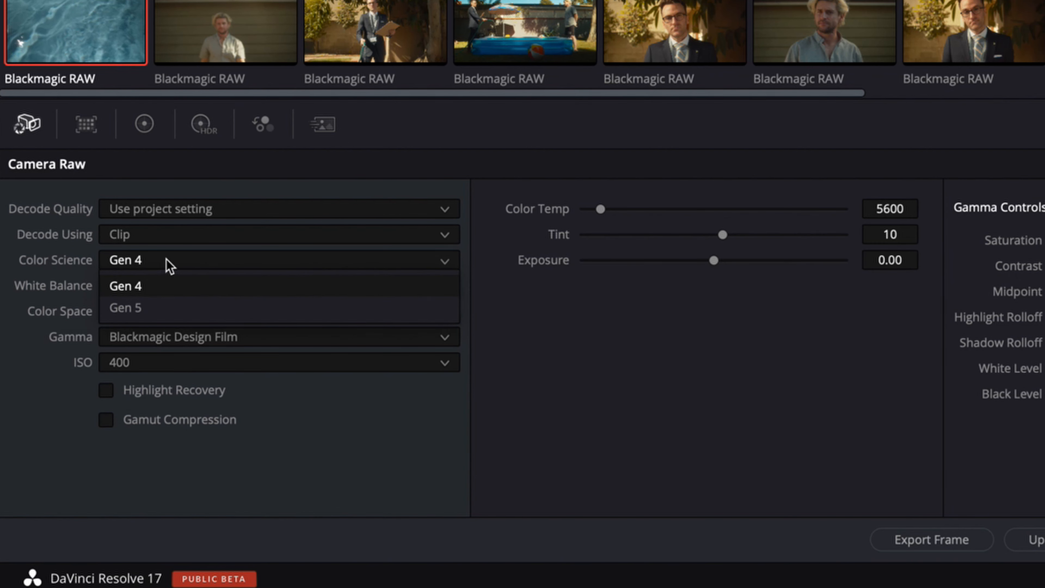
click(152, 260)
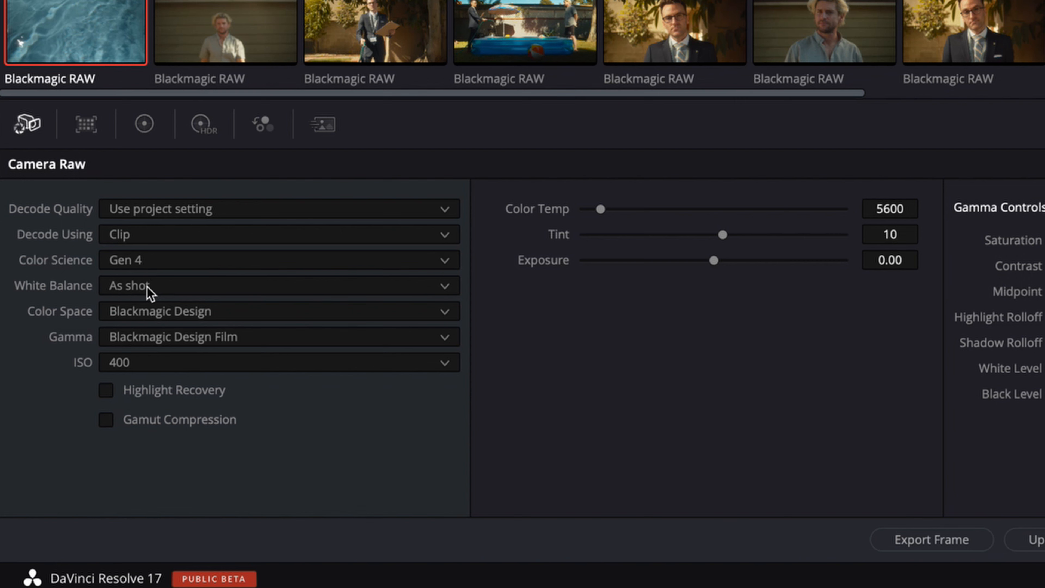
click(147, 336)
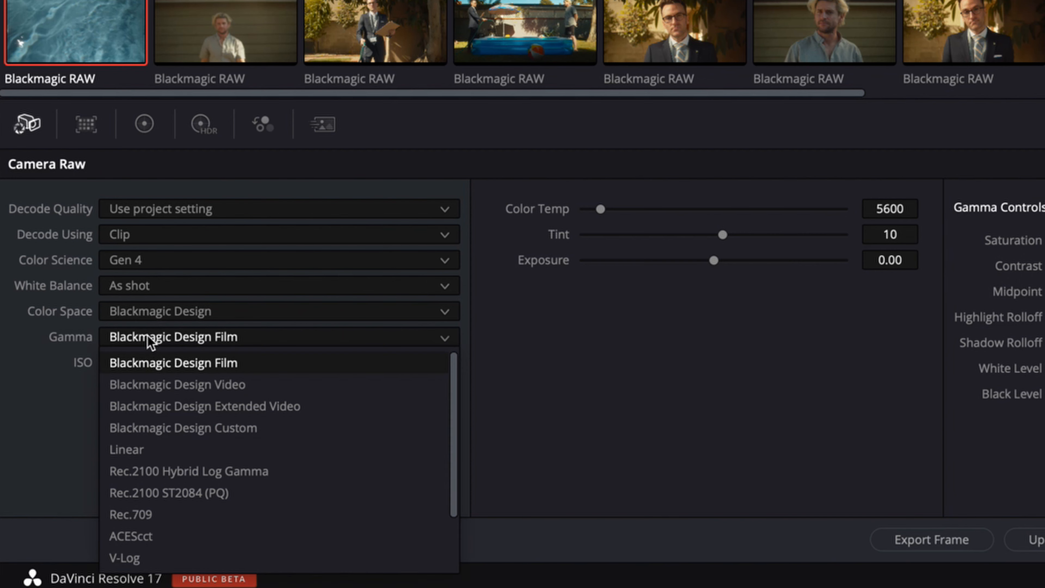
click(154, 340)
click(164, 318)
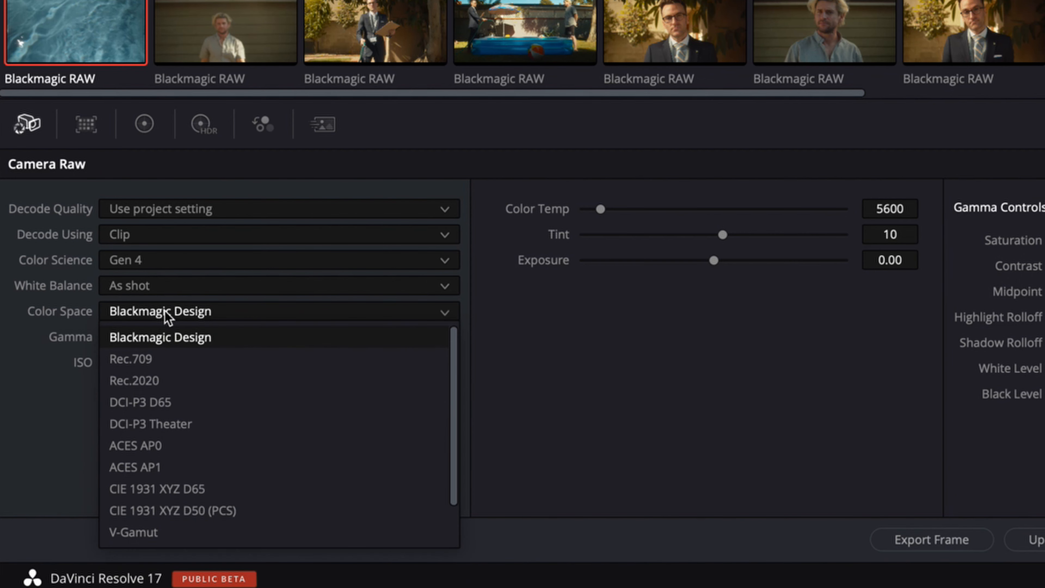
click(164, 337)
click(173, 336)
click(201, 364)
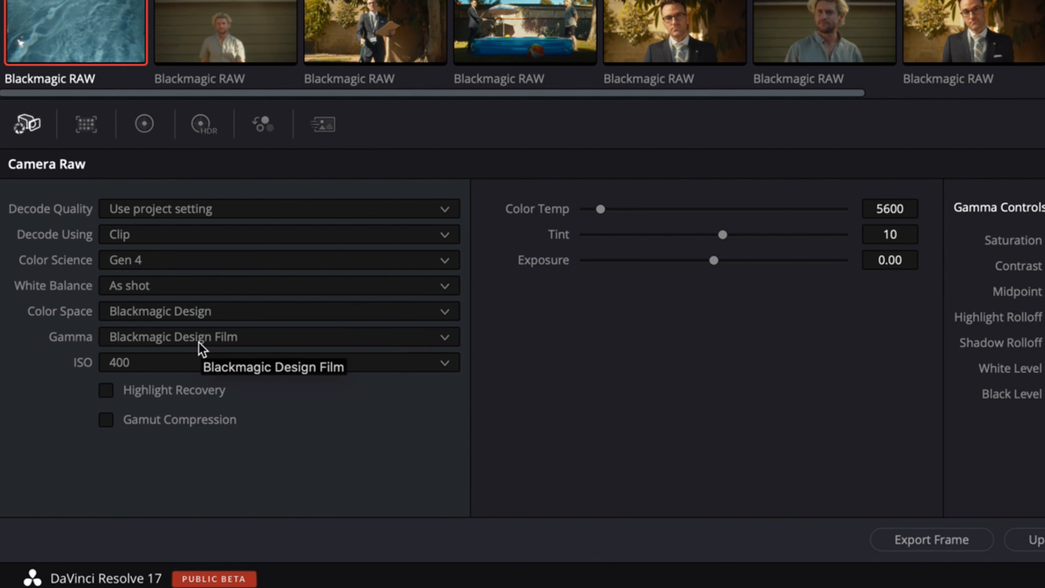
click(110, 389)
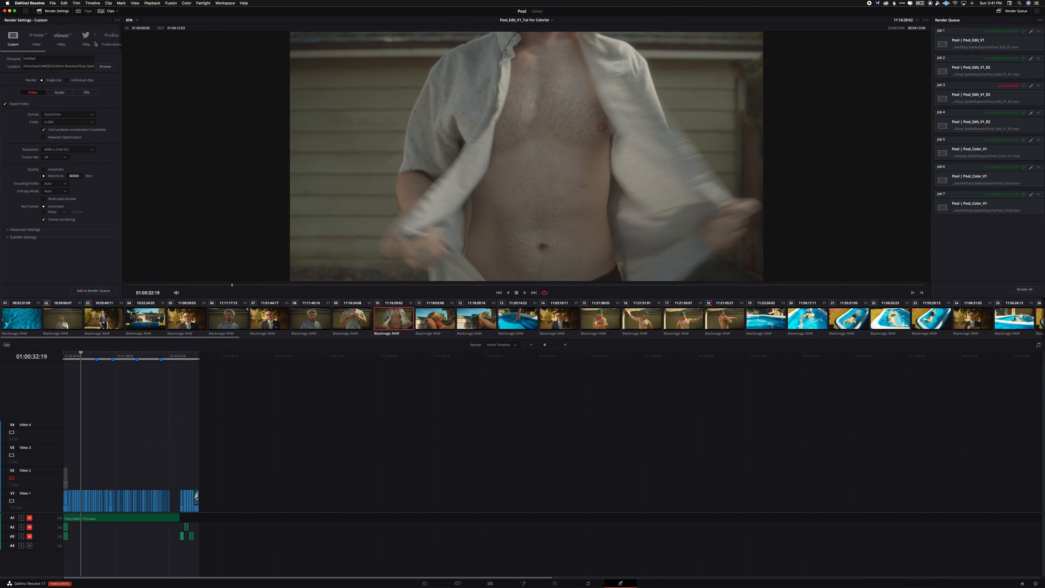
Apply the ProRes Master preset to the render settings
scroll(97, 44, right, 3)
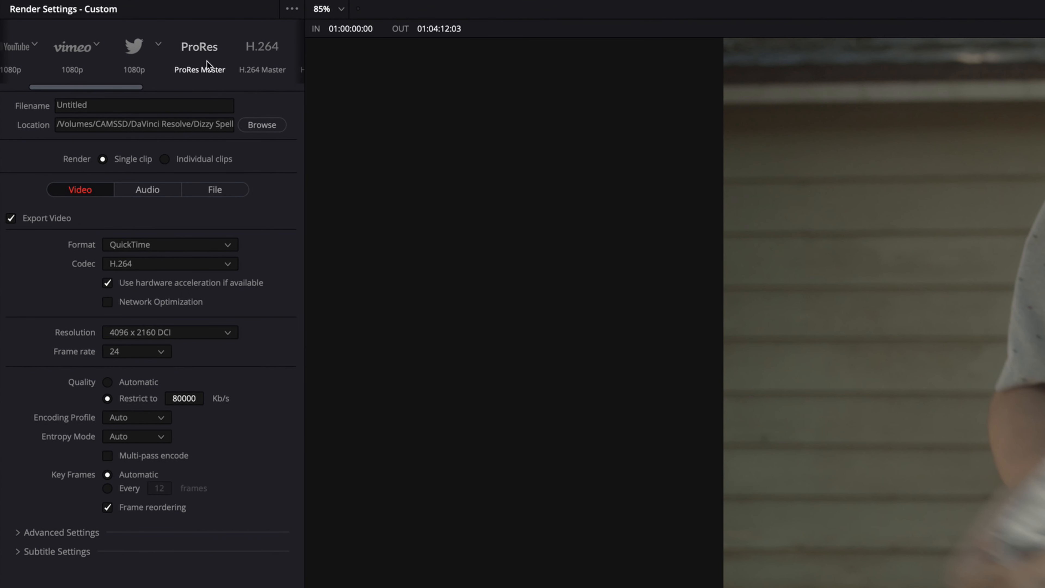
scroll(207, 62, left, 2)
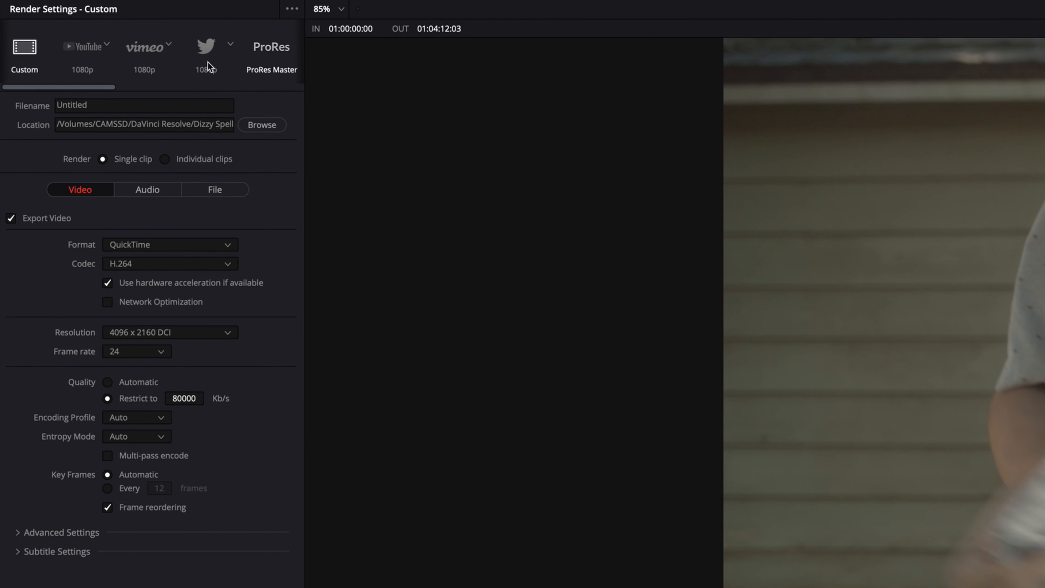
scroll(200, 62, right, 2)
click(193, 50)
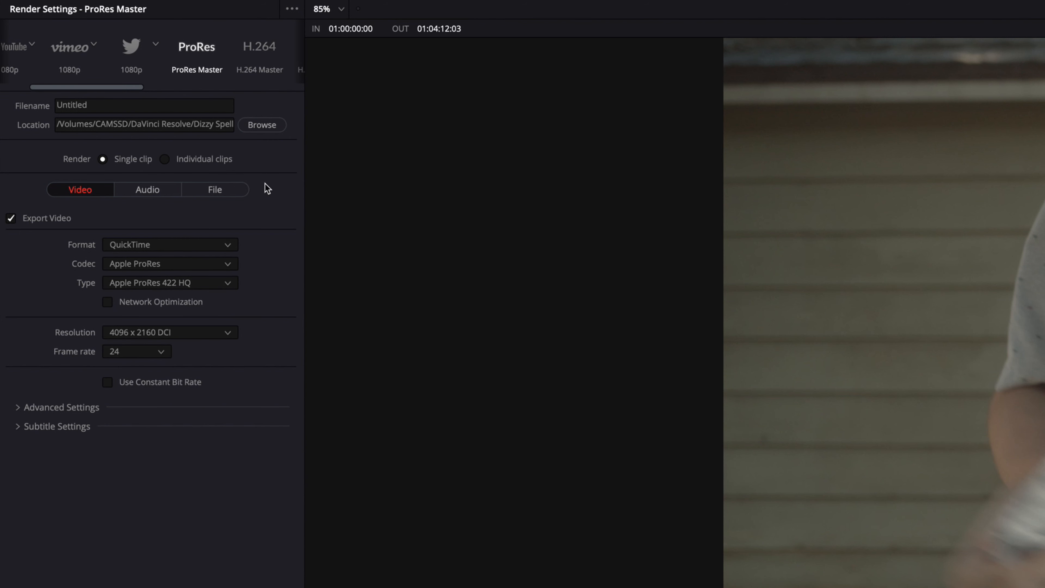
Set the render filename to Pool_For Colorist
drag(117, 102, 53, 98)
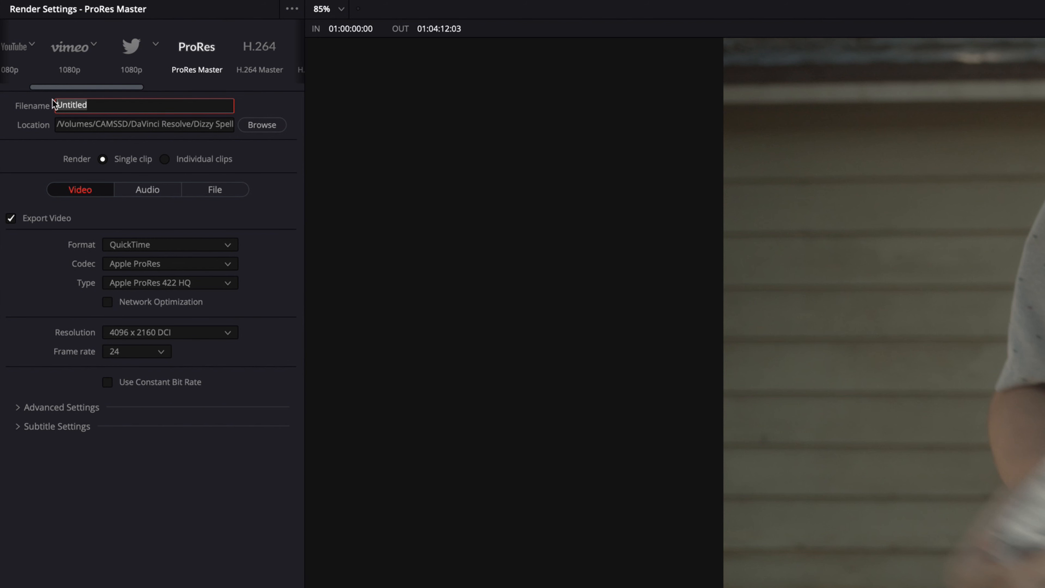
text(Pool_For Colorist)
key(Return)
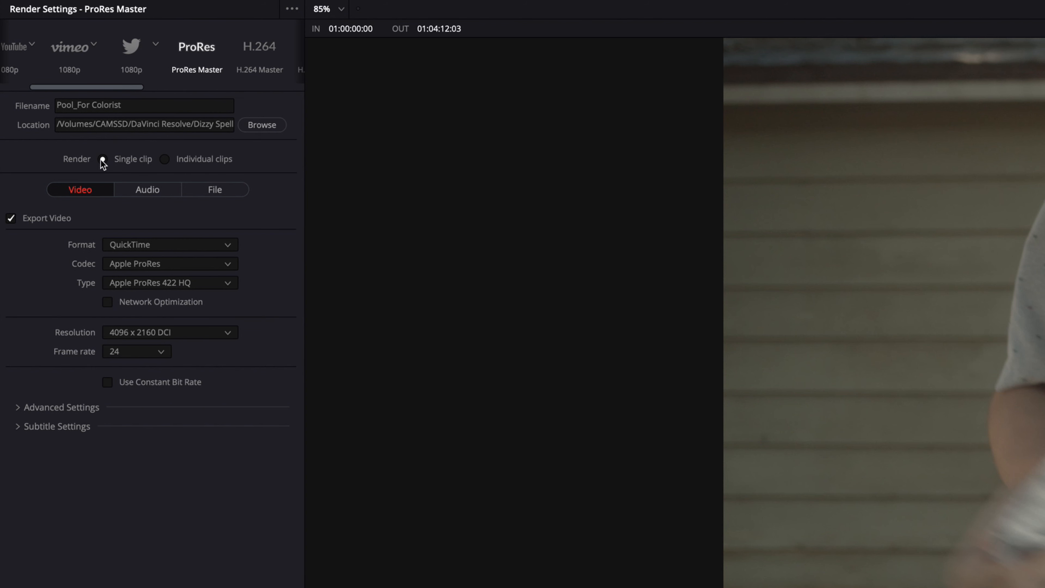
Set the export format to QuickTime with the Apple ProRes codec and the Apple ProRes 4444 XQ type
click(133, 249)
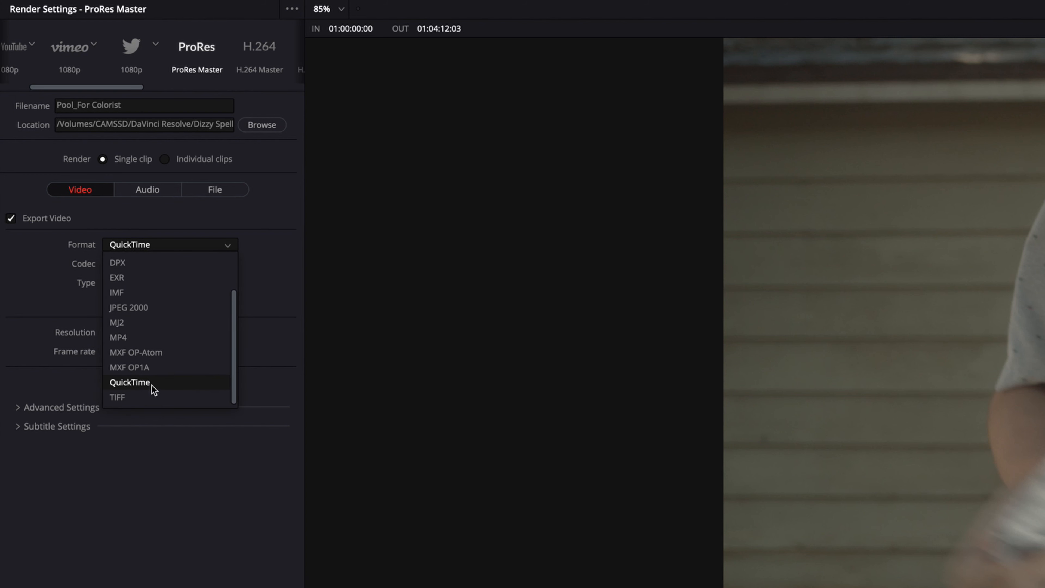
click(152, 383)
click(153, 268)
click(155, 281)
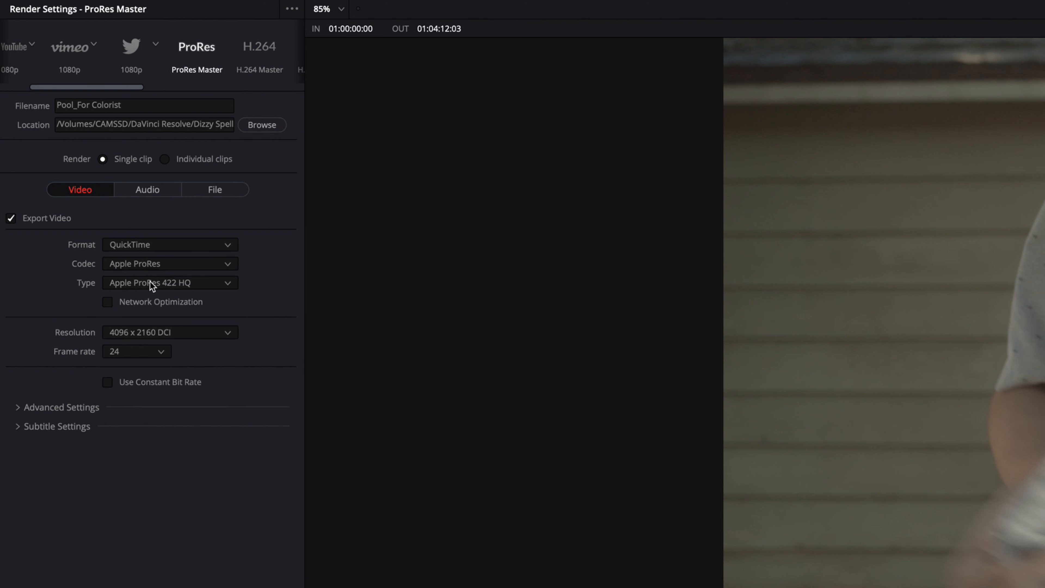
click(147, 284)
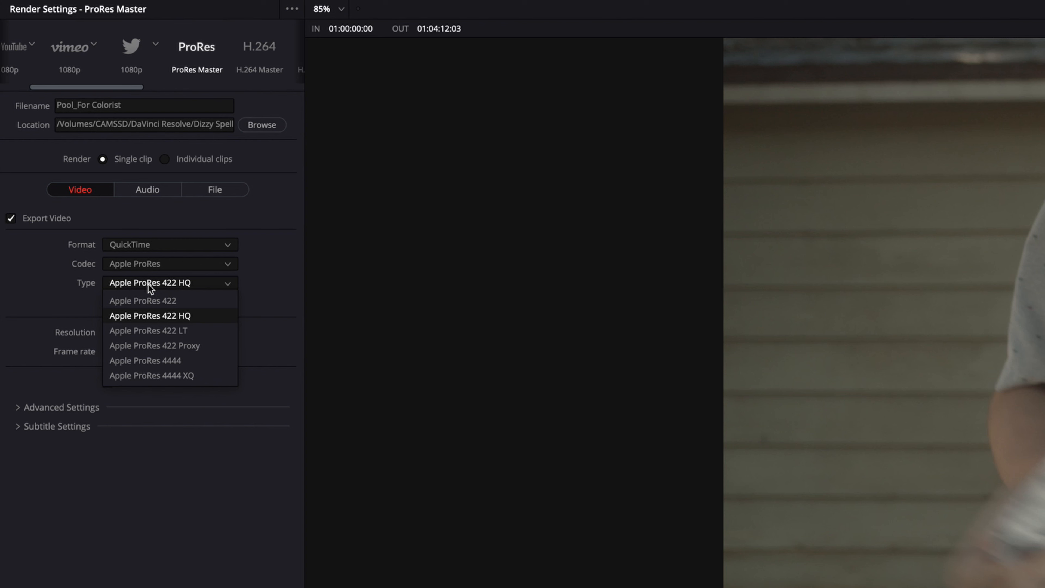
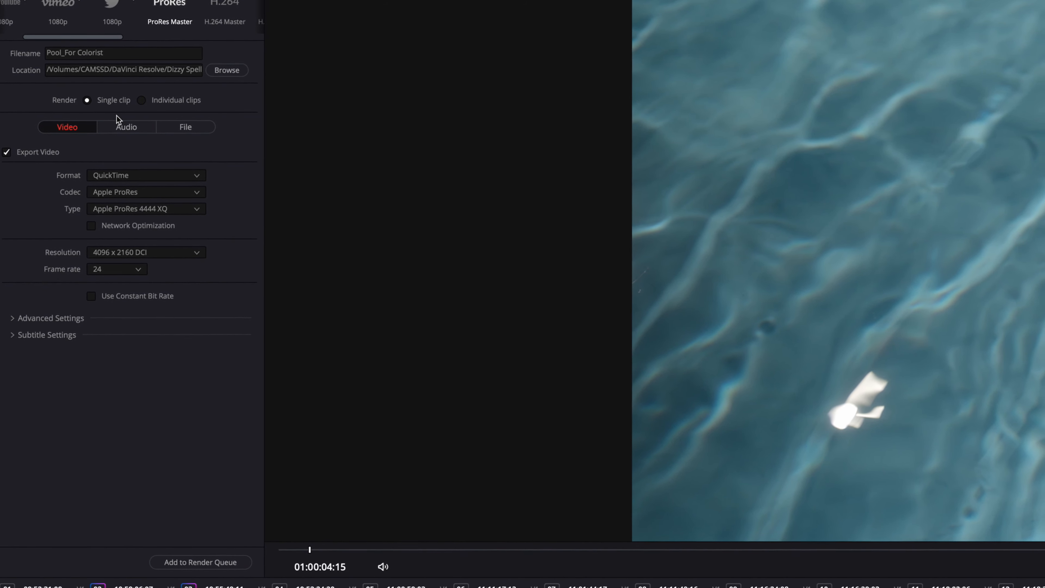
Set the export to render as a single QuickTime clip using the DNxHR codec
click(105, 102)
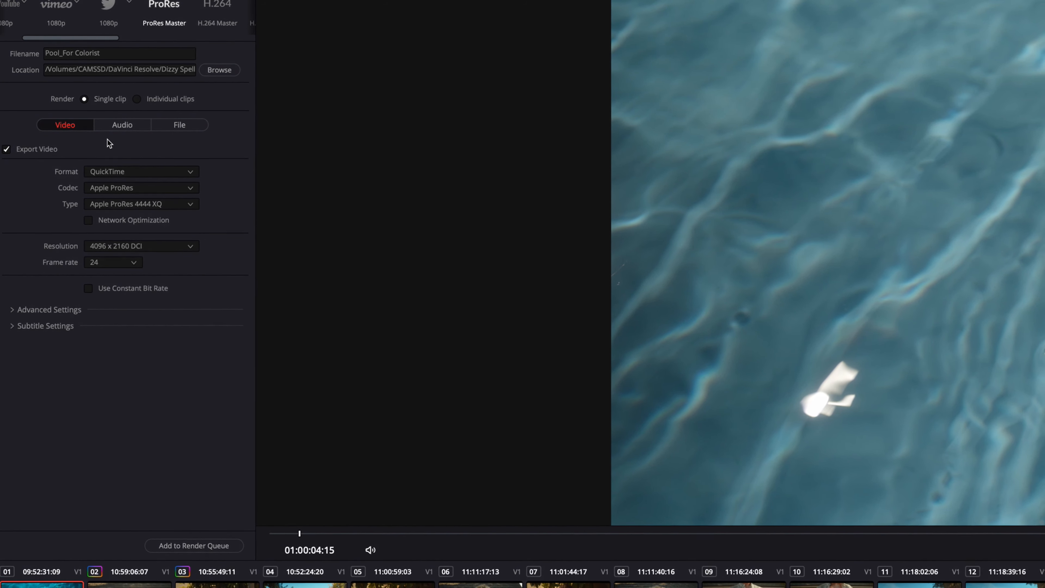
click(128, 171)
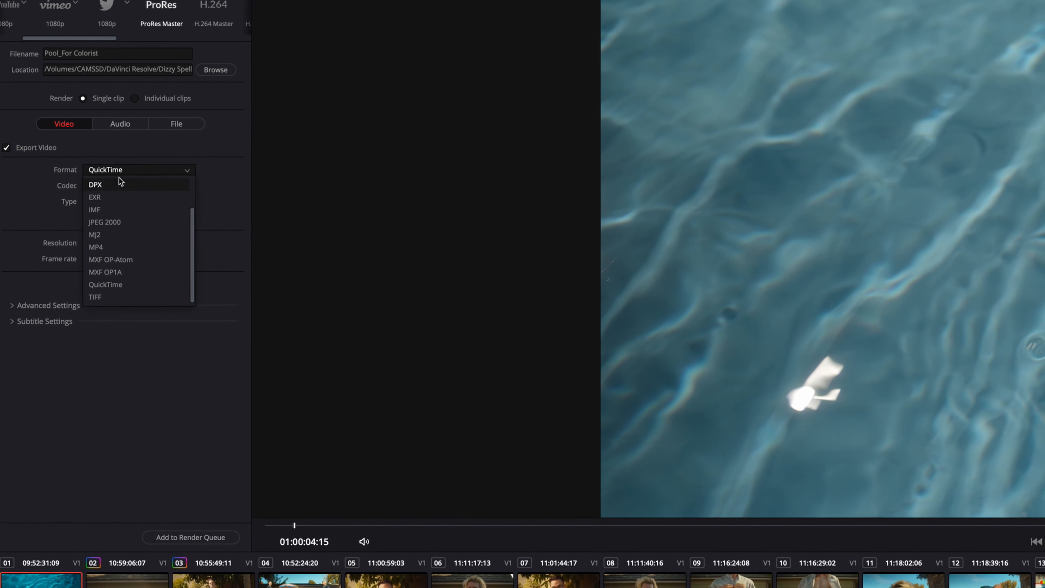
click(107, 283)
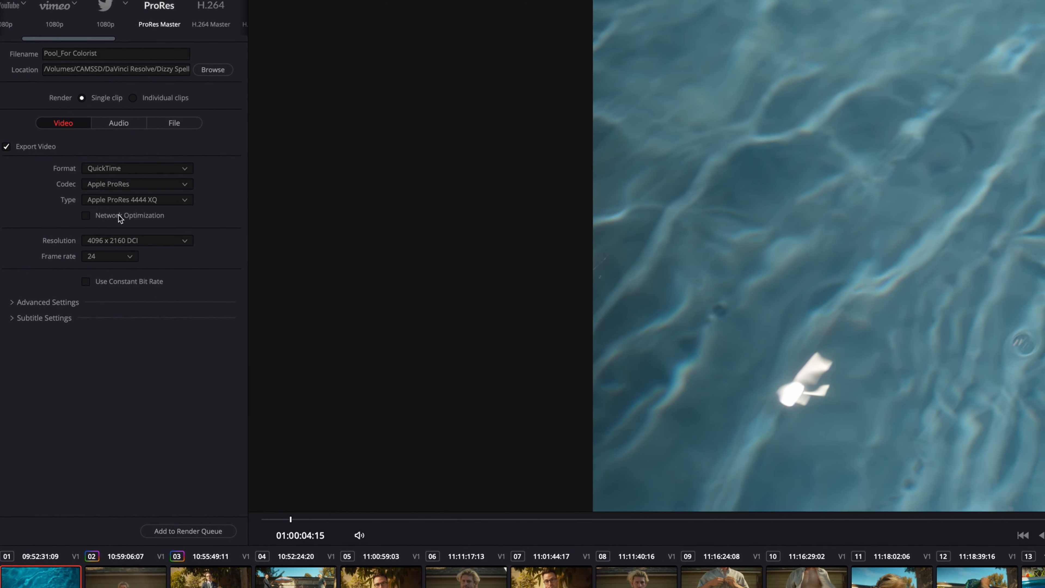
click(120, 183)
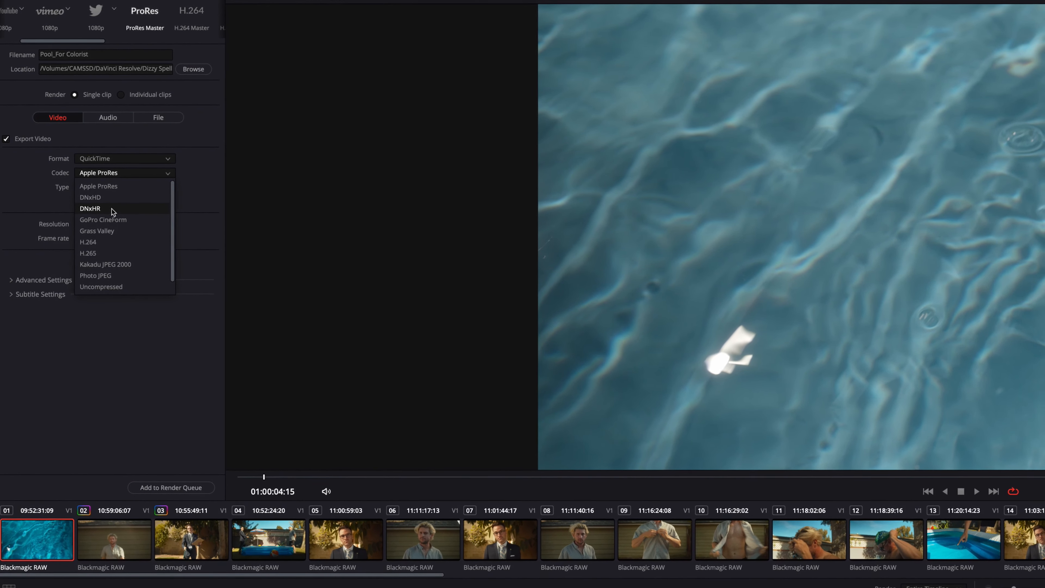
click(111, 207)
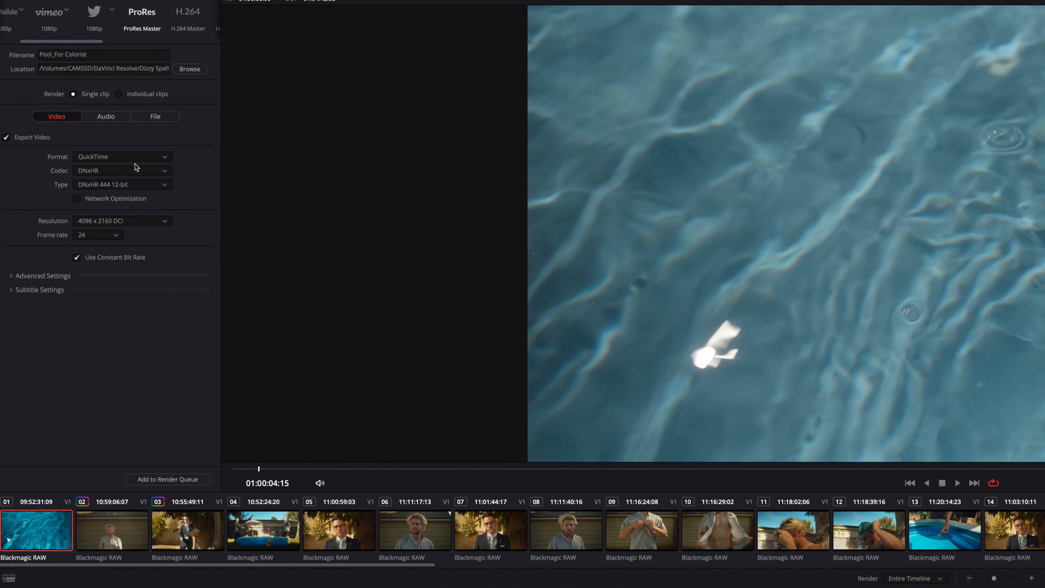
Set the DNxHR export type to DNxHR 444 12-bit
click(89, 170)
click(95, 169)
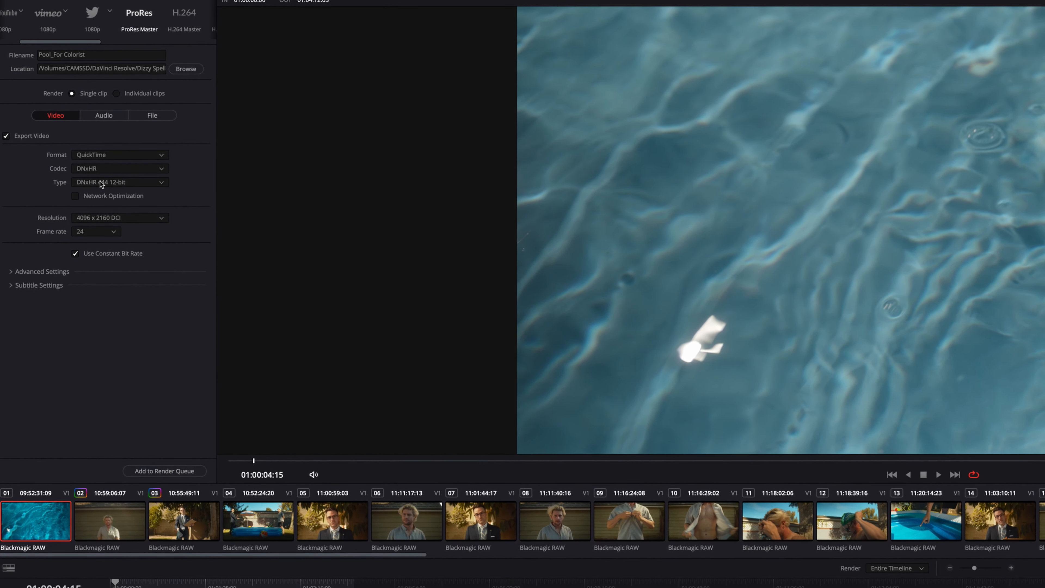
click(99, 180)
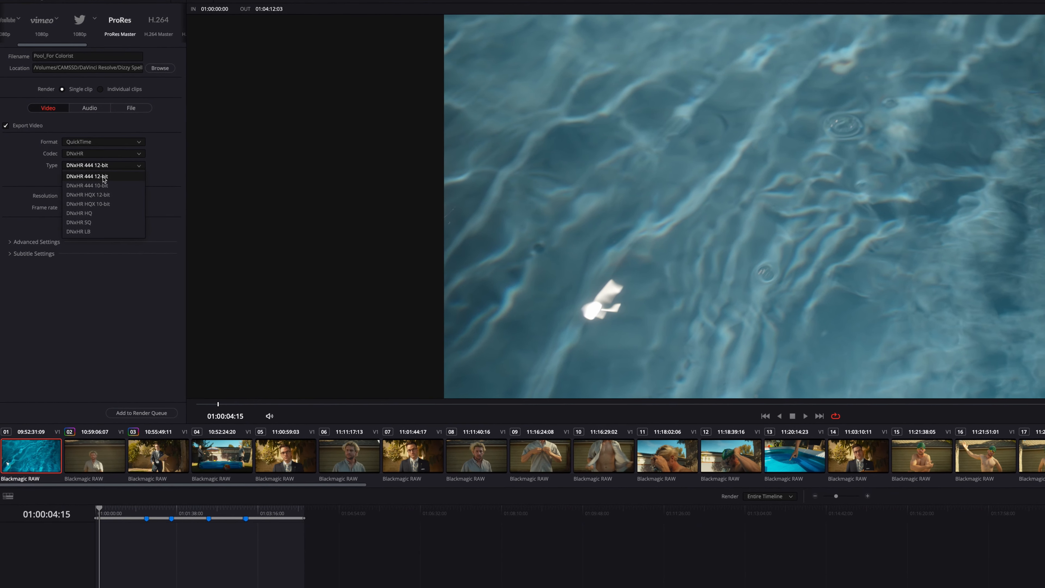
click(102, 176)
click(99, 163)
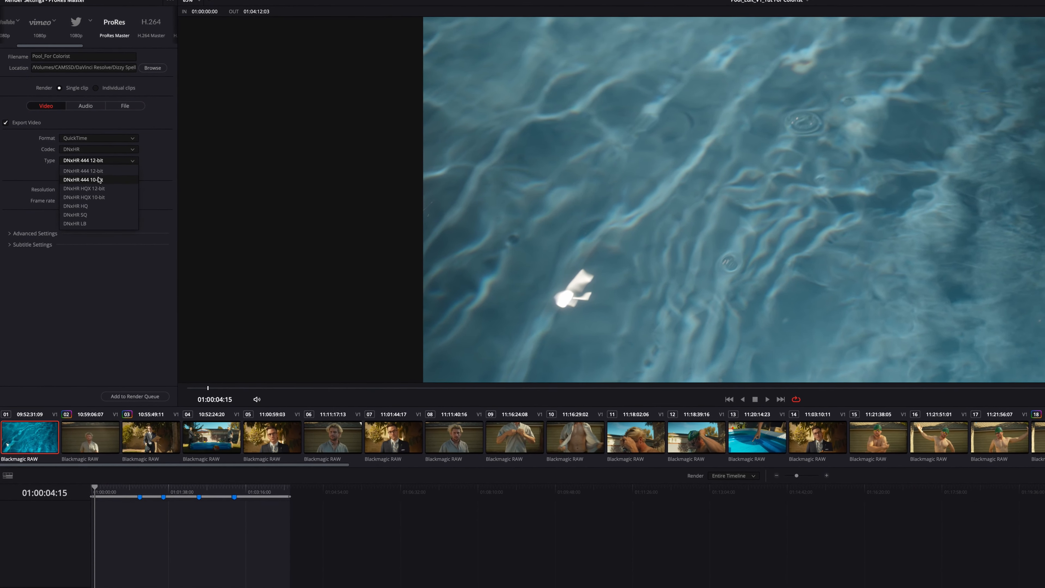
click(98, 173)
click(101, 161)
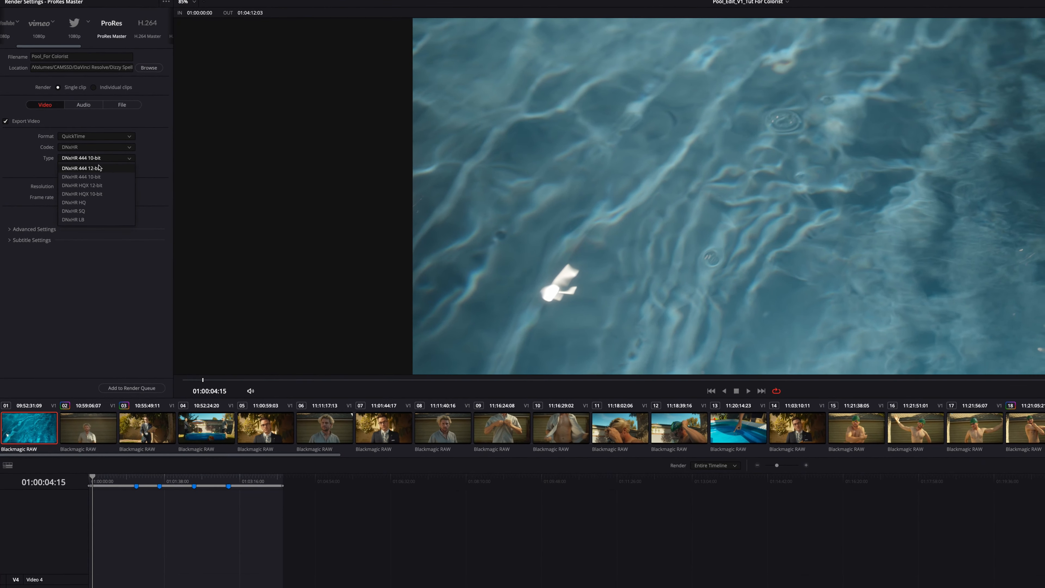
click(99, 170)
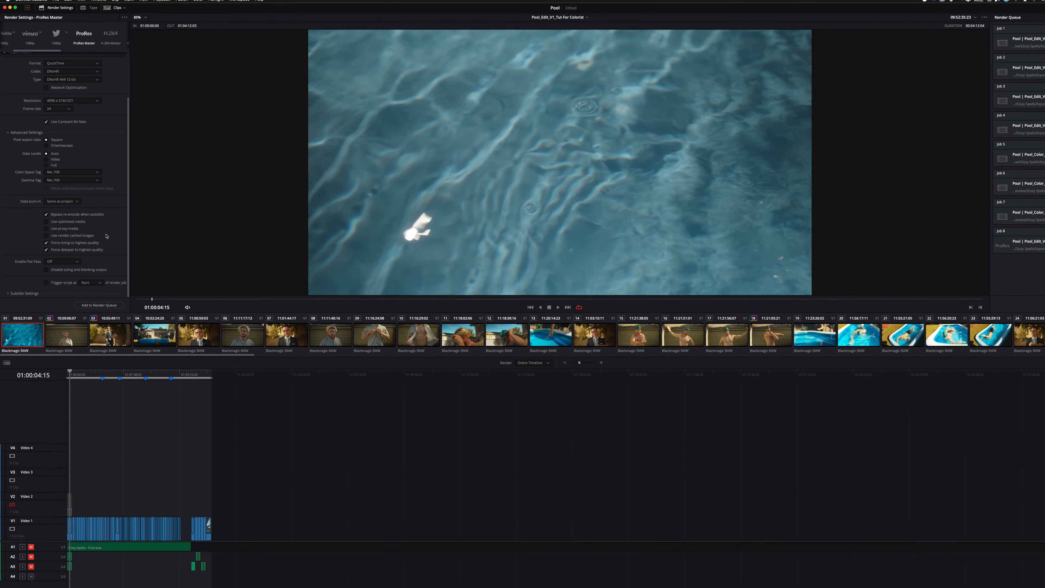
Collapse the advanced render settings and add the export job to the render queue
scroll(105, 239, up, 4)
click(8, 186)
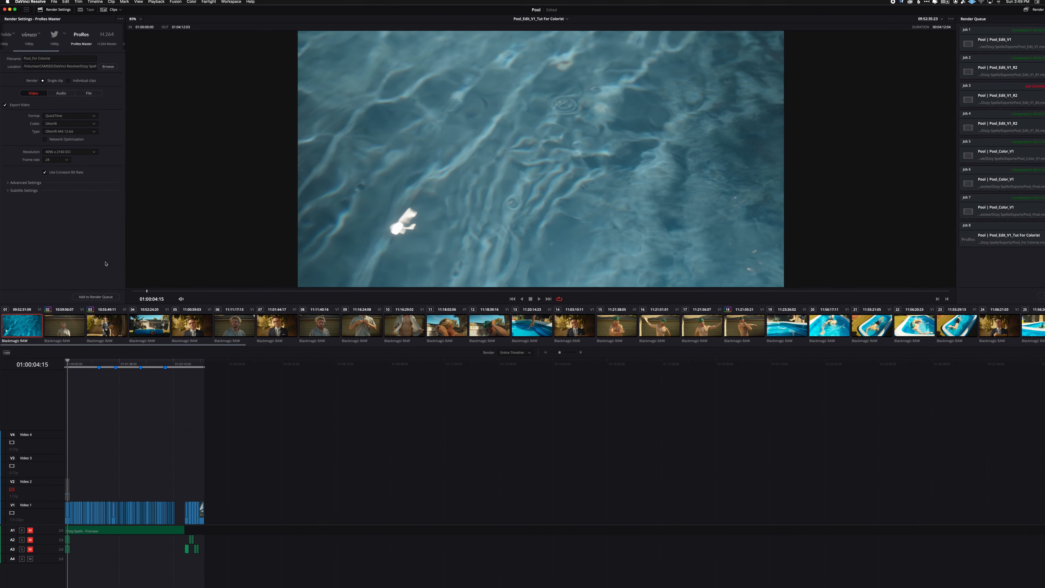
click(94, 295)
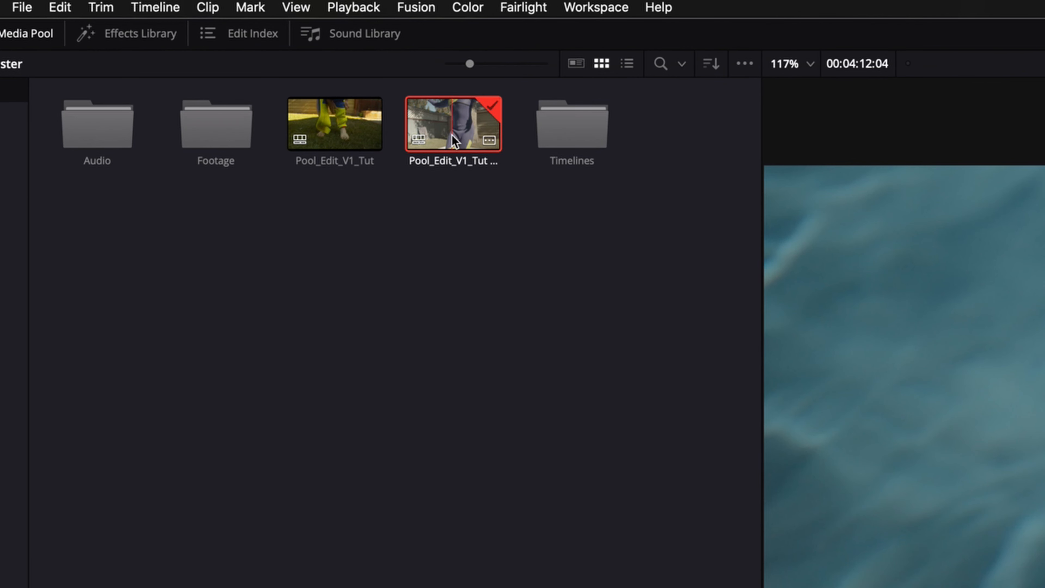
Export the Pool_Edit_V1_Tut For Colorist timeline to the Desktop as an EDL file
right_click(452, 135)
mouse_move(532, 149)
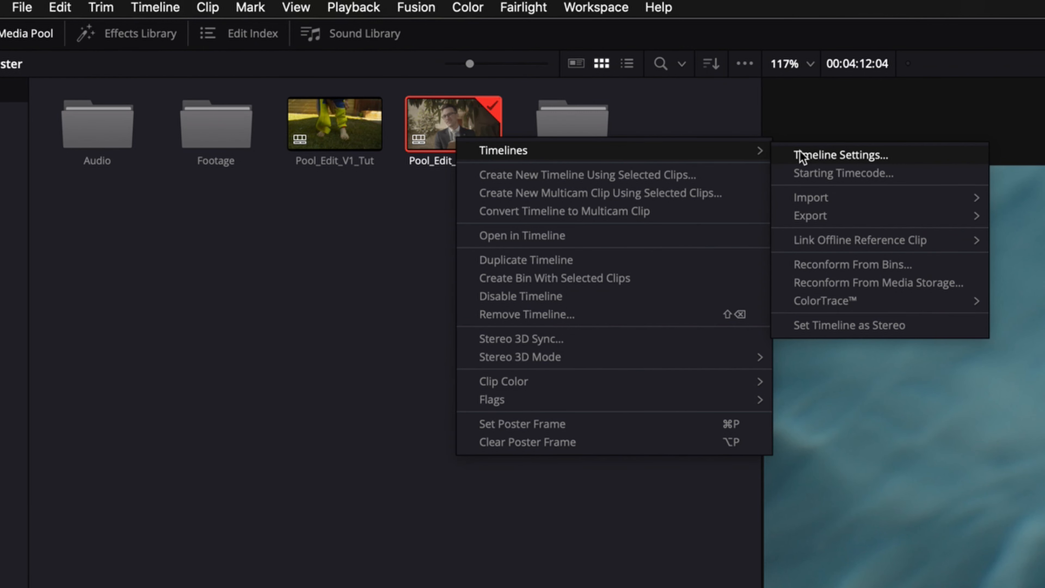
mouse_move(865, 224)
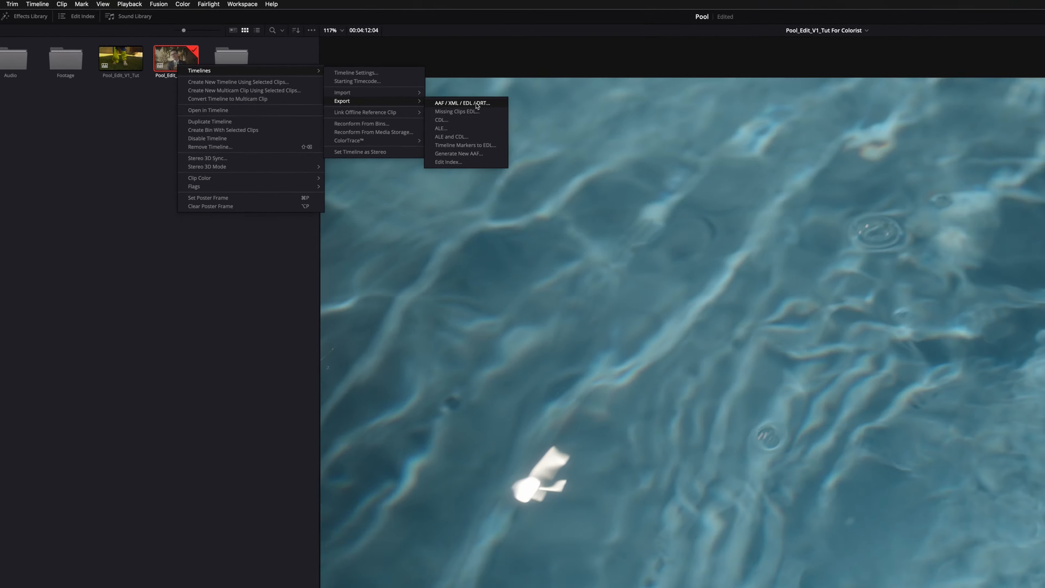
click(802, 222)
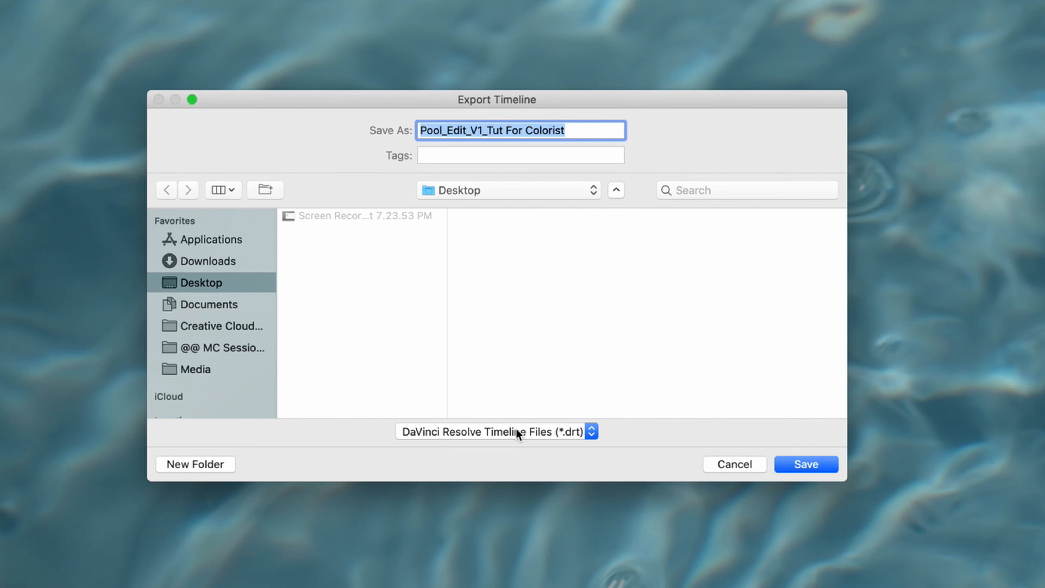
click(516, 429)
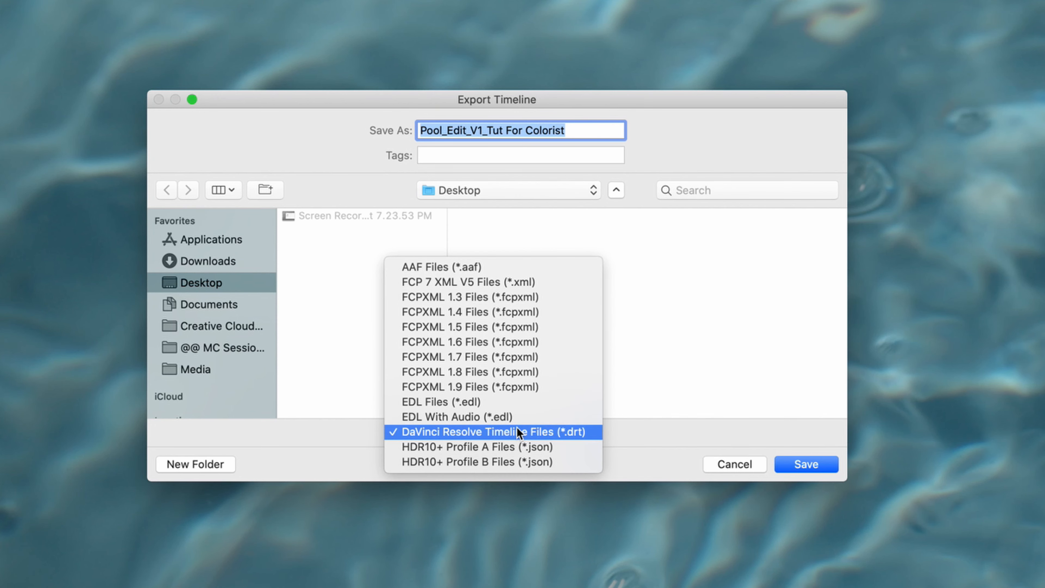
click(483, 406)
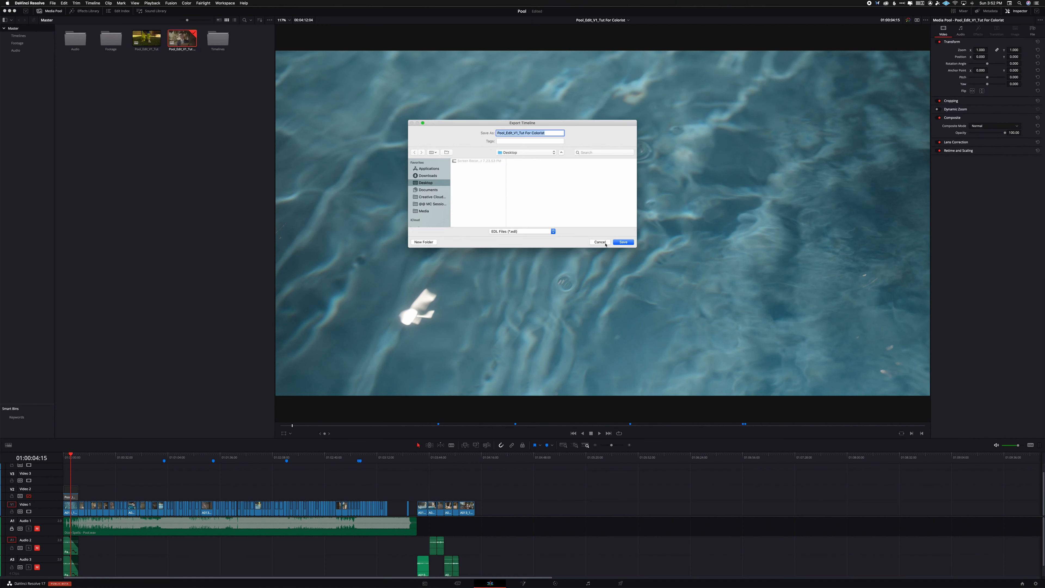
click(794, 464)
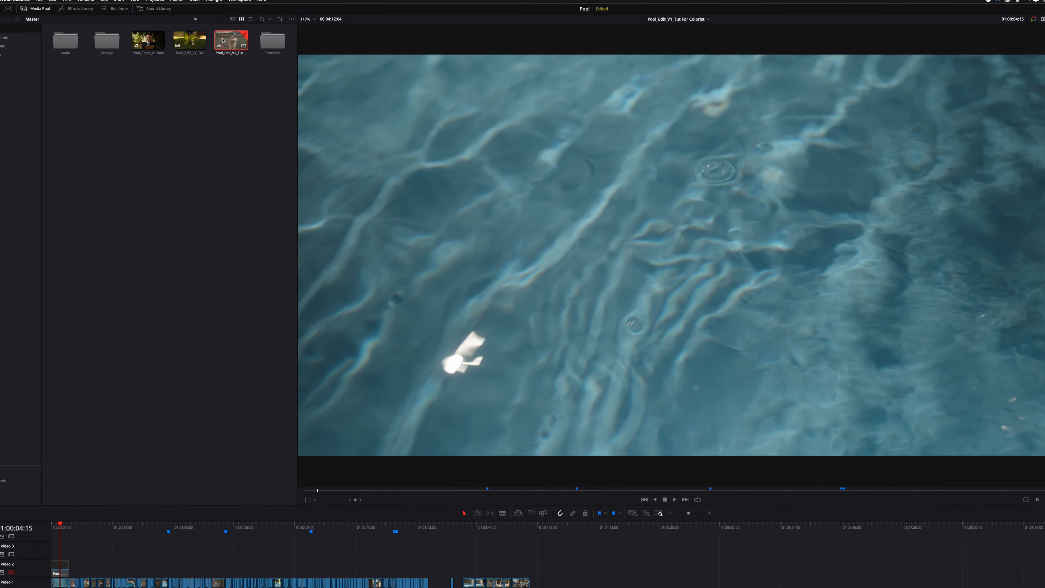
Duplicate the Pool_Edit_V1_Tut For Colorist timeline and rename the copy Pool_Edit_V1_Tut From Colorist
right_click(228, 36)
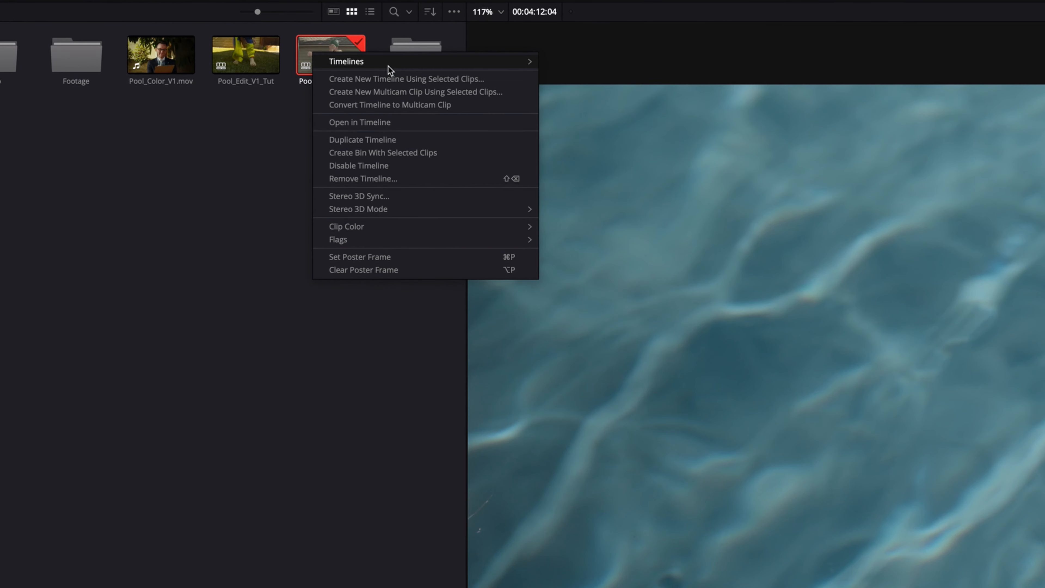
click(361, 128)
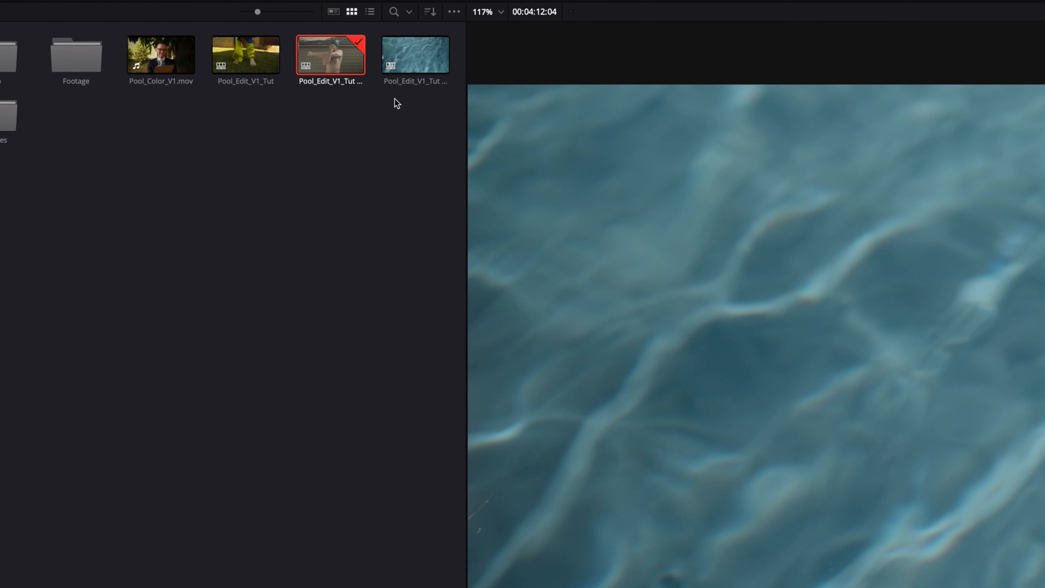
click(398, 82)
click(399, 82)
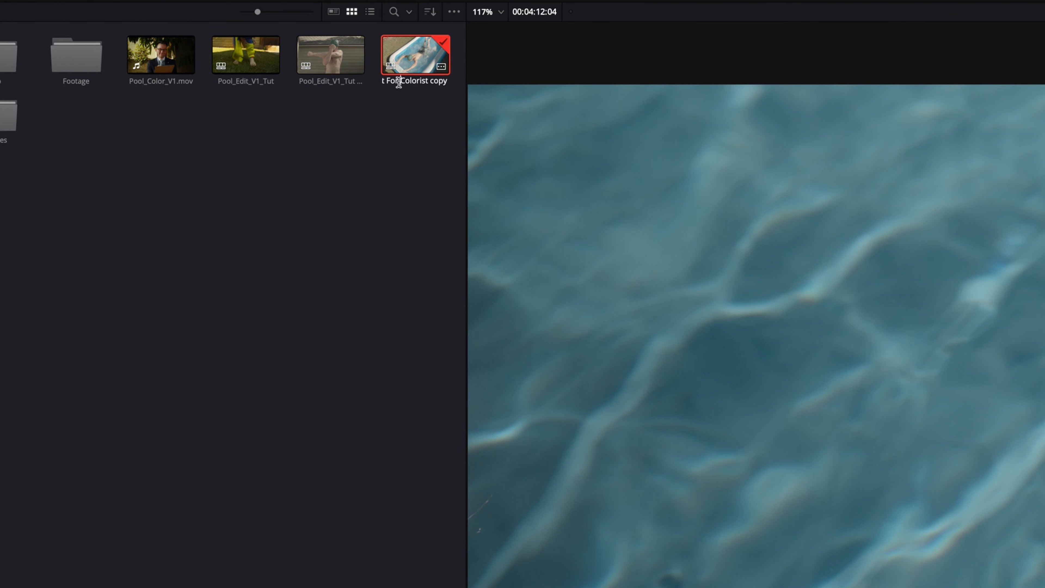
drag(393, 81, 486, 82)
text(rom Colorist)
key(Return)
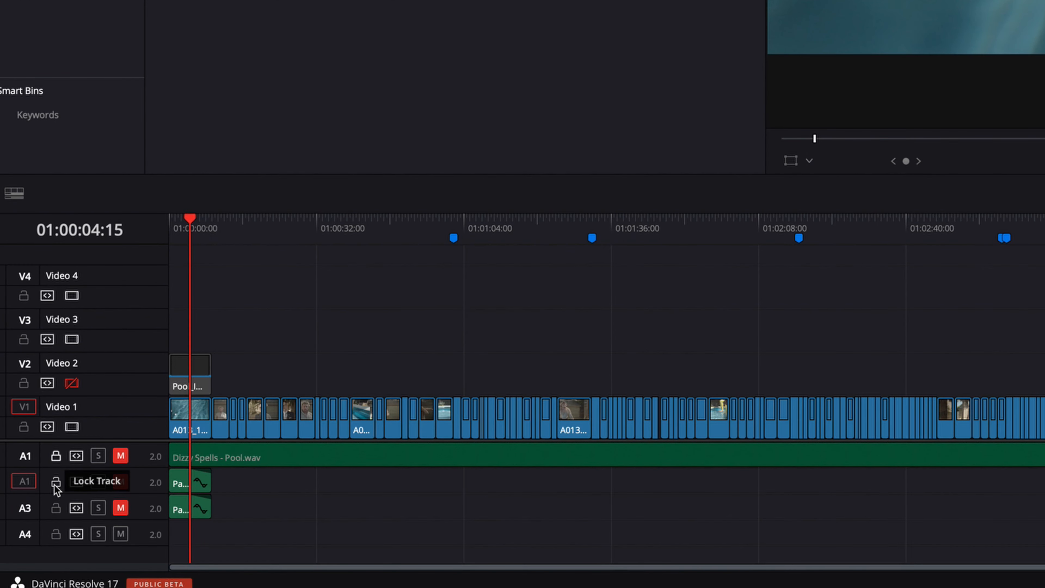
Lock the second and third audio tracks, keeping audio track A4 unlocked
click(55, 481)
click(55, 508)
click(56, 535)
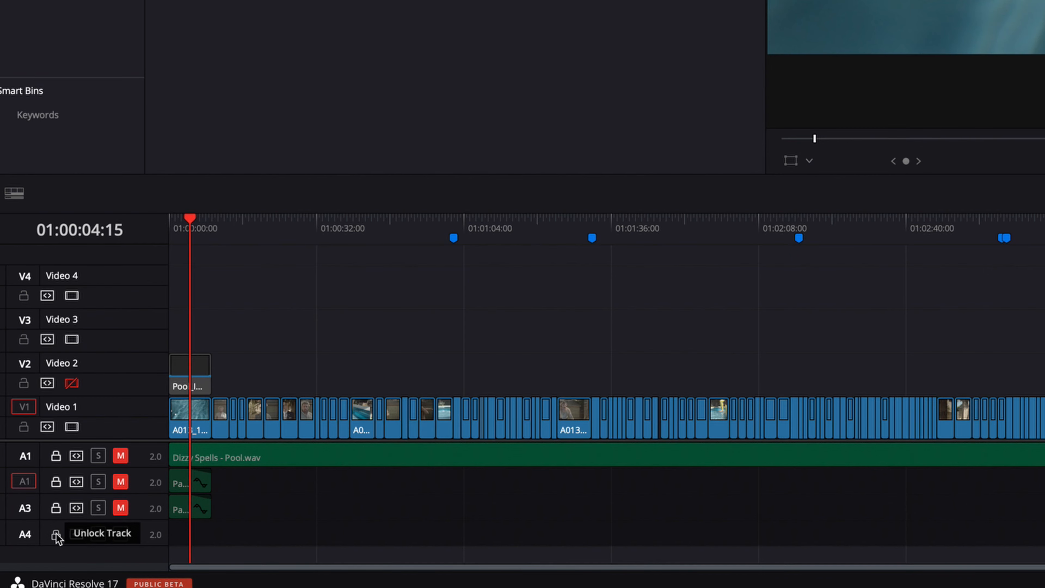
click(56, 535)
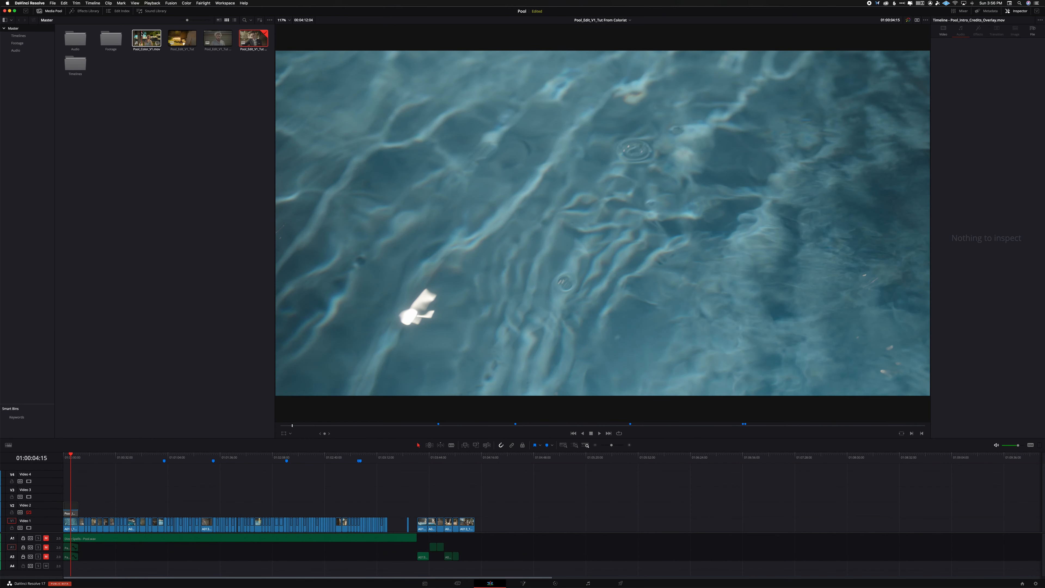
Place the Pool_Color_V1.mov clip on the Video 3 track at the very start of the timeline
drag(143, 34, 67, 493)
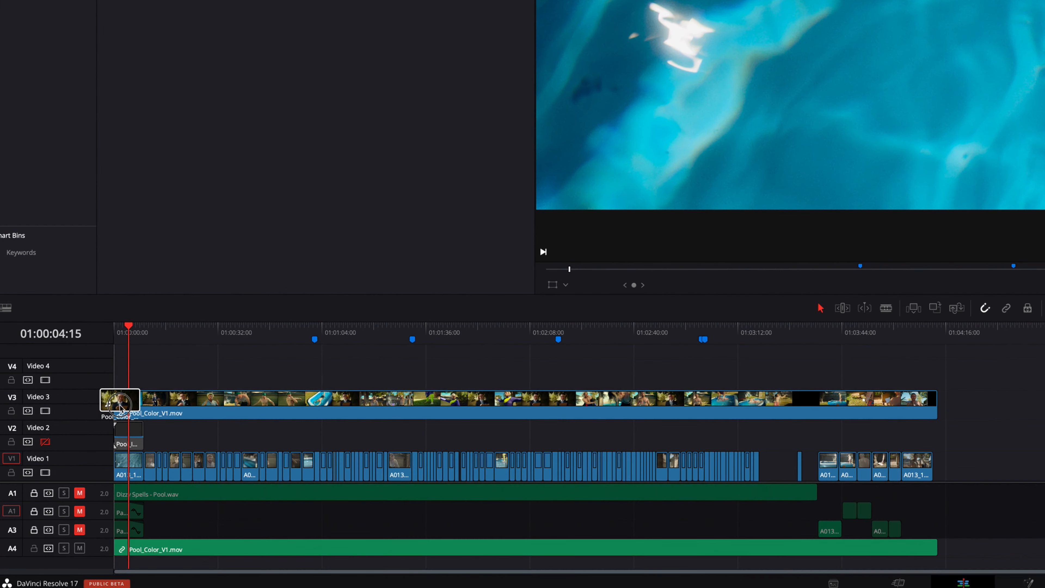
drag(119, 405, 120, 407)
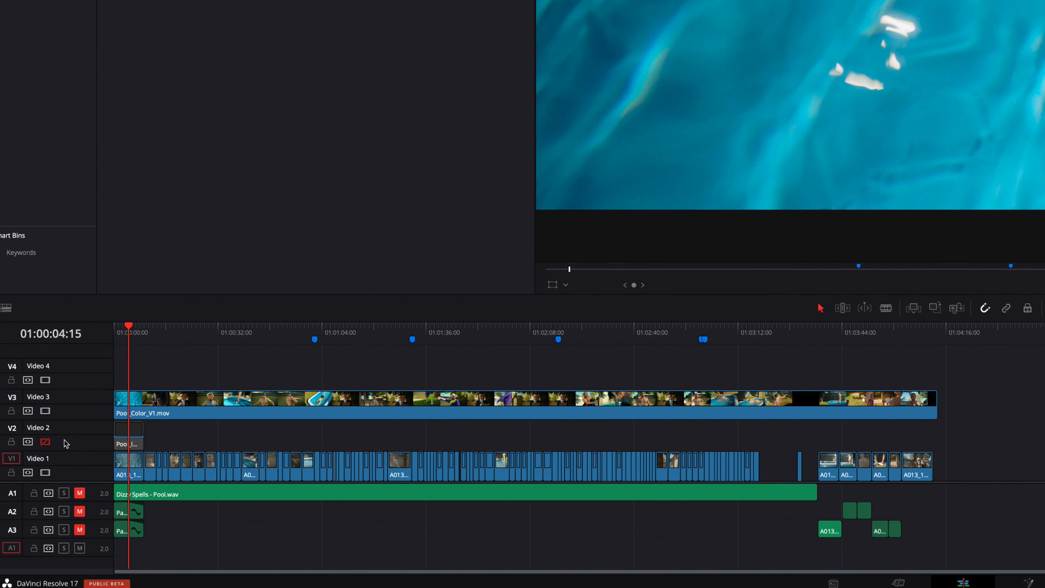